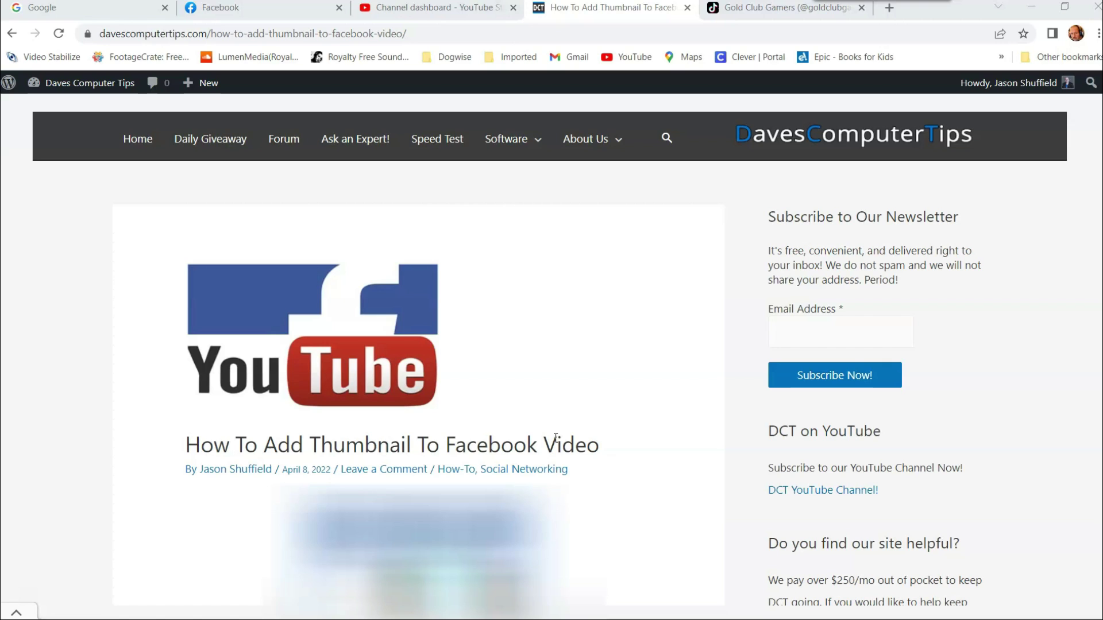
Step: Switch to Facebook and open the Gold Club Gamers page from Your shortcuts
left_click(236, 9)
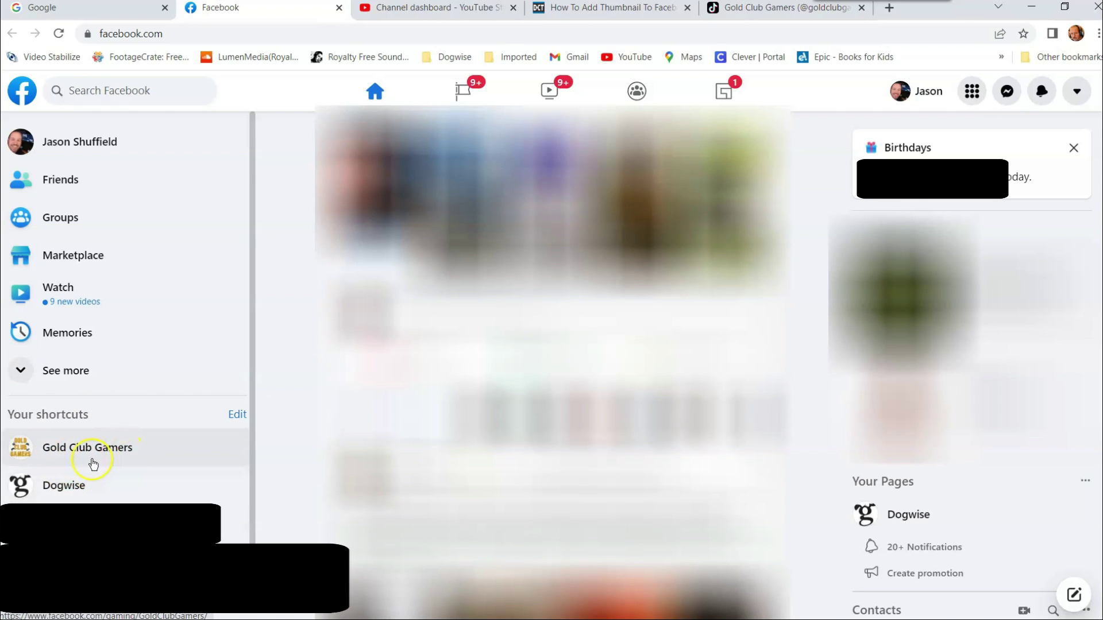
scroll(90, 460, "down", 3)
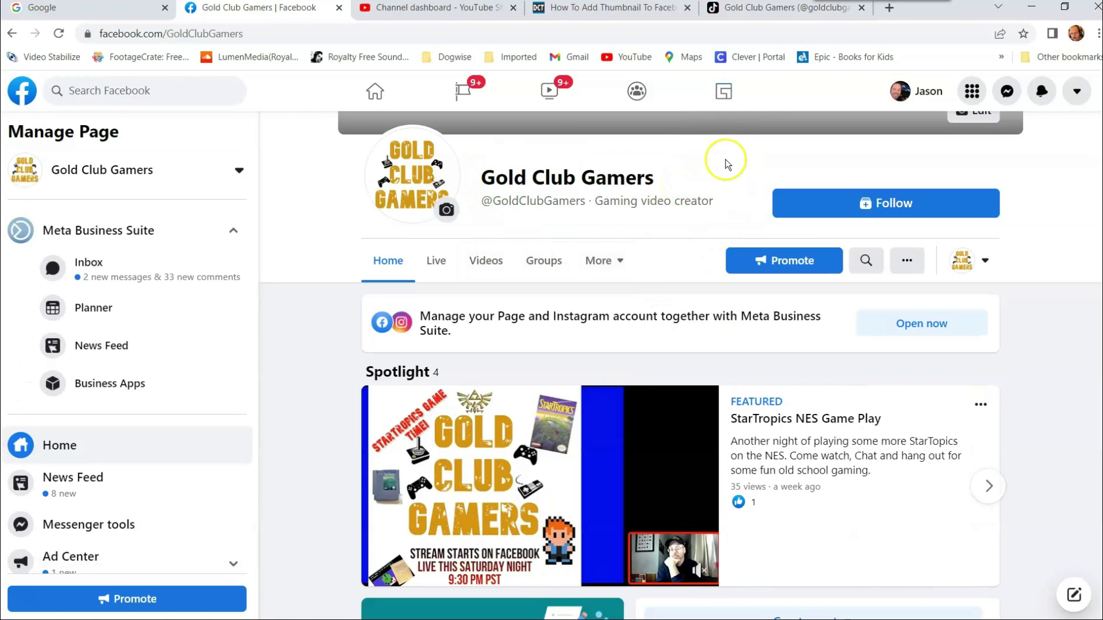
Step: Scroll the Gold Club Gamers page to the April 23 StarTropics live video post
scroll(738, 160, "down", 4)
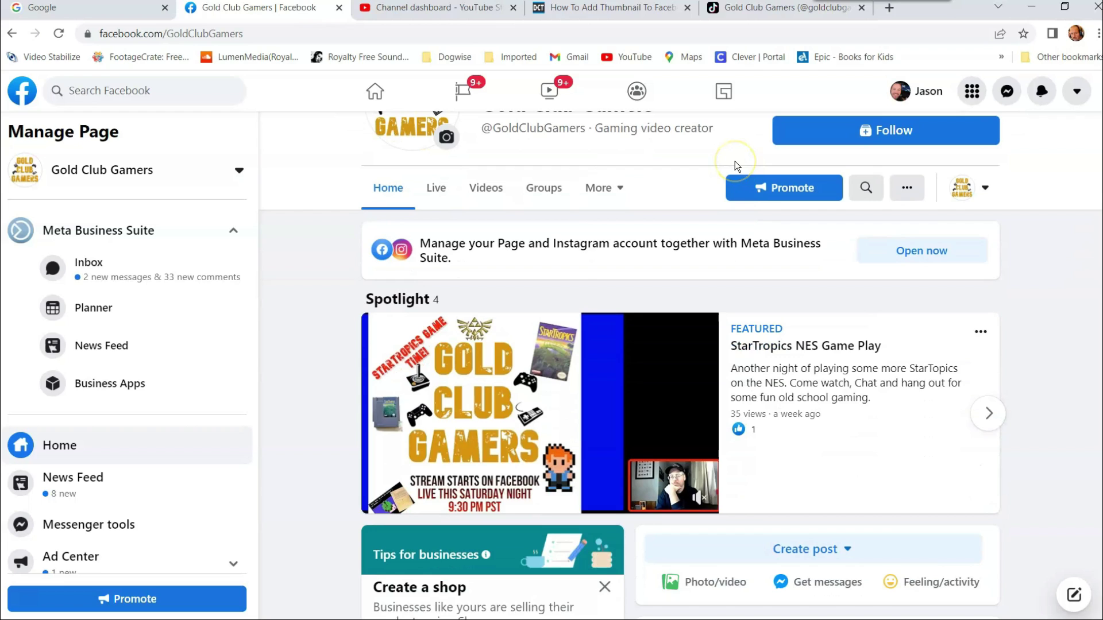
scroll(735, 161, "down", 14)
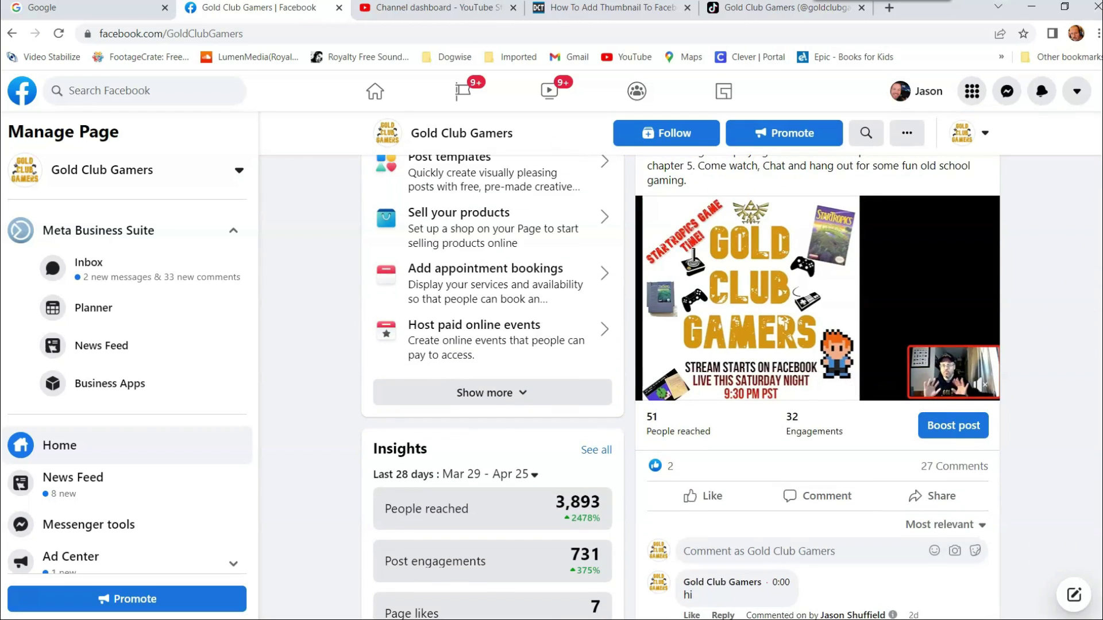
scroll(1076, 323, "up", 1)
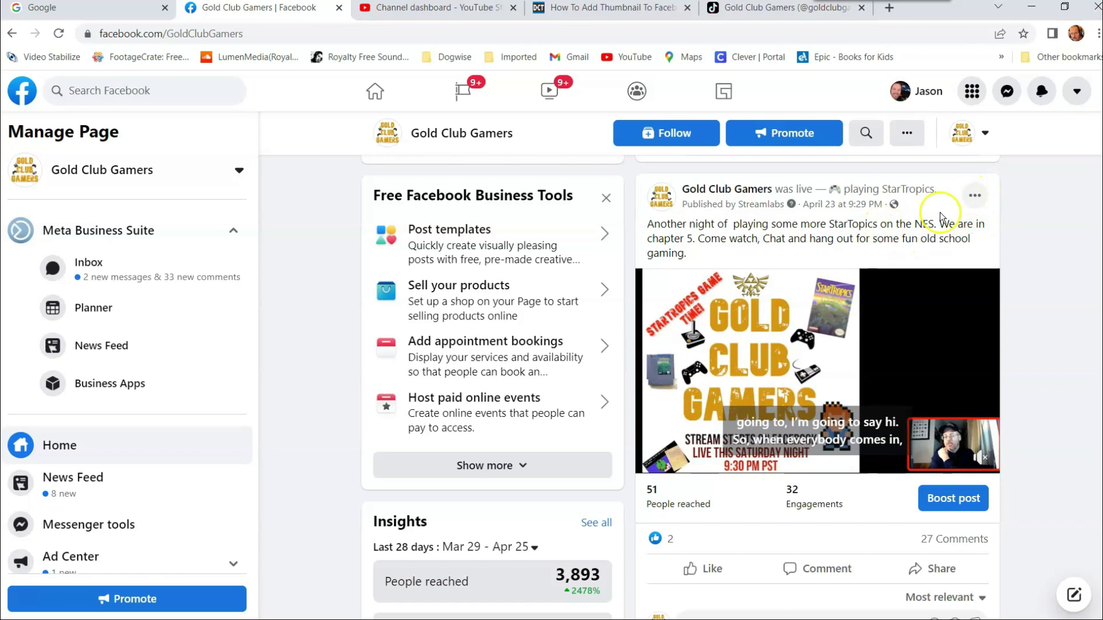
Step: Edit the StarTropics live video post and bring up its Video Options dialog
left_click(975, 197)
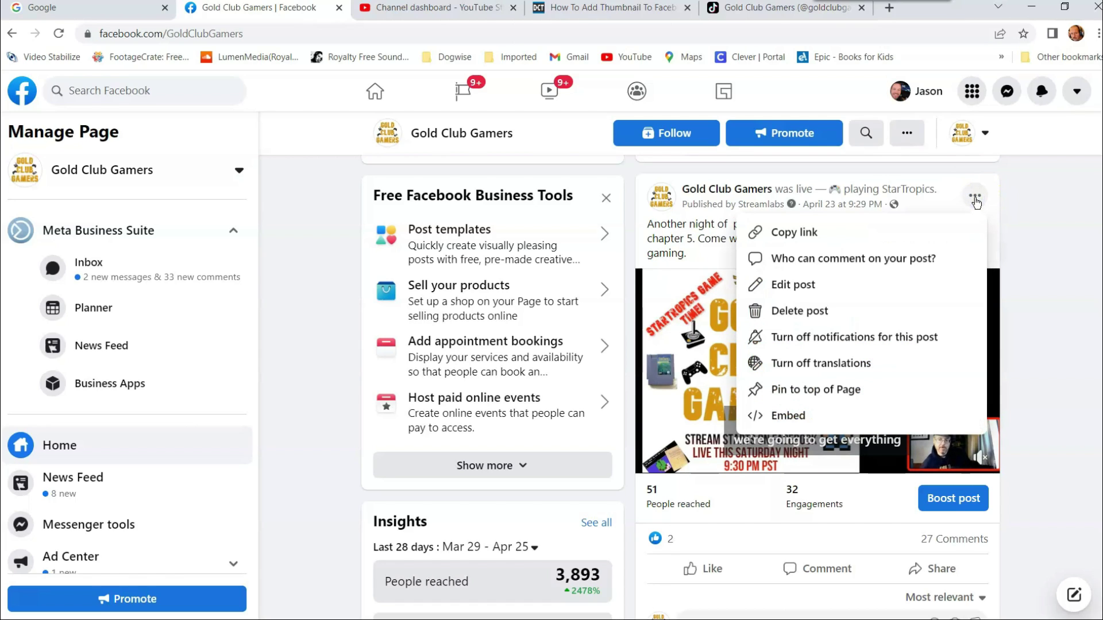
left_click(795, 290)
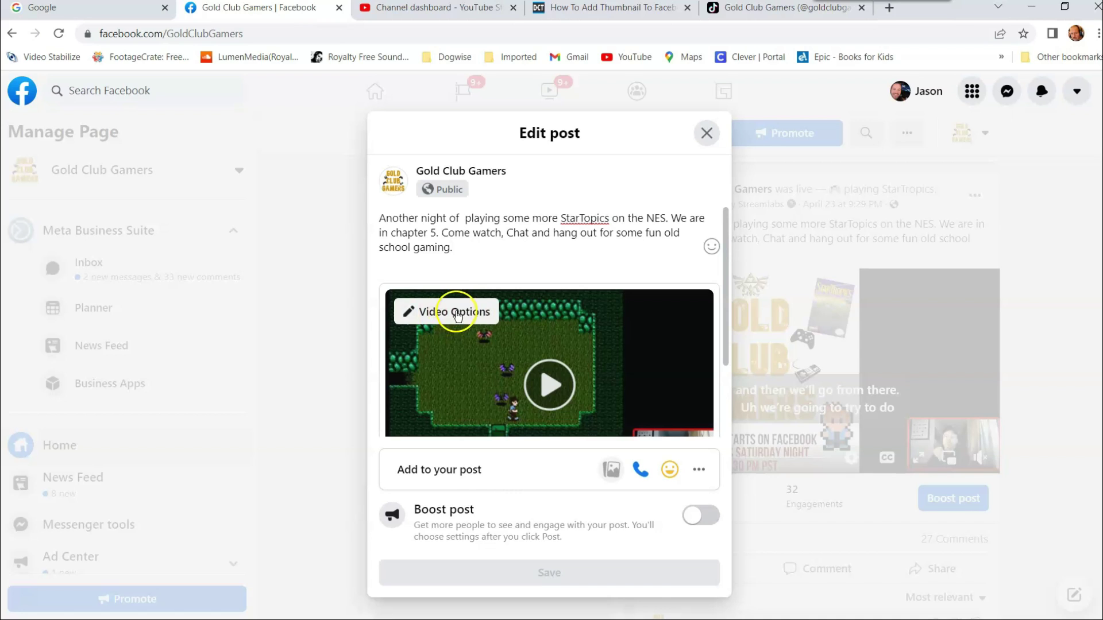
left_click(437, 313)
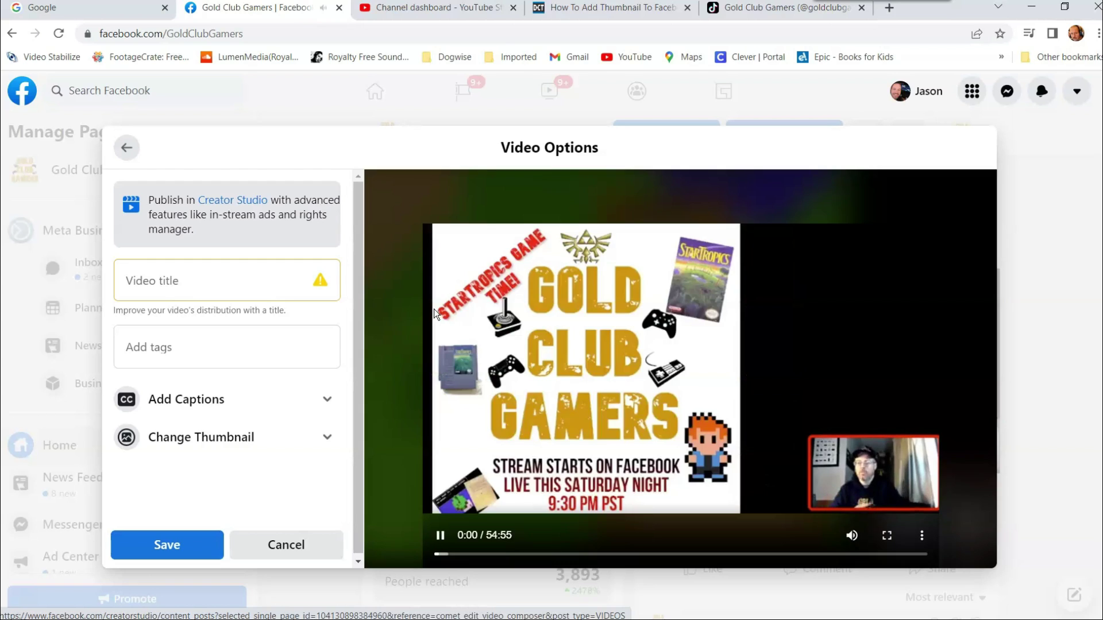
Step: Pause the video preview and expand the Change Thumbnail choices
left_click(434, 309)
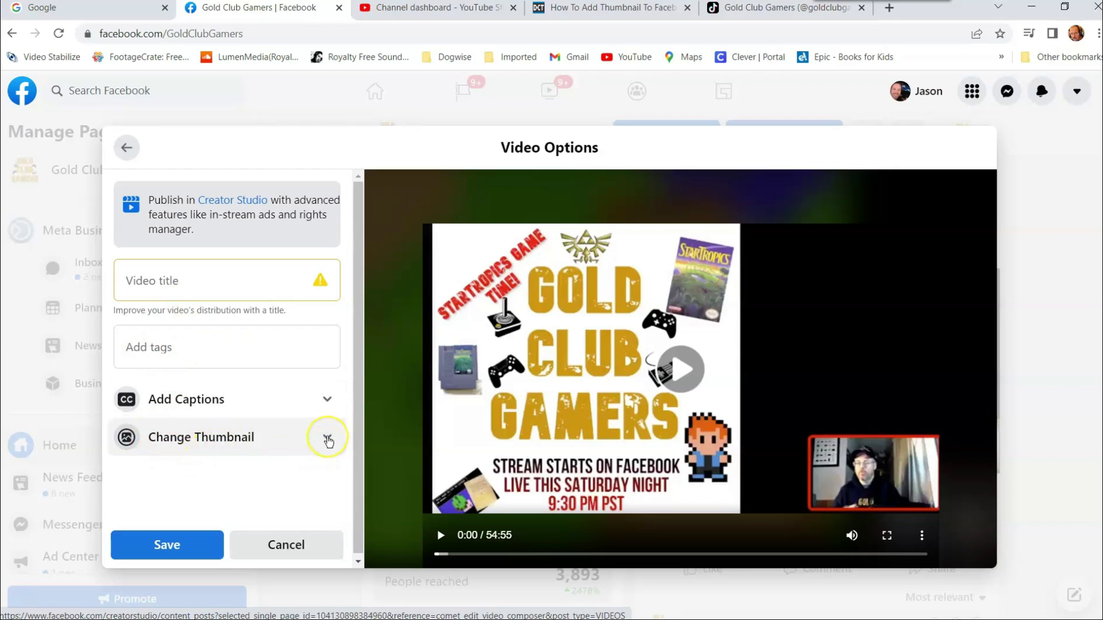
left_click(327, 440)
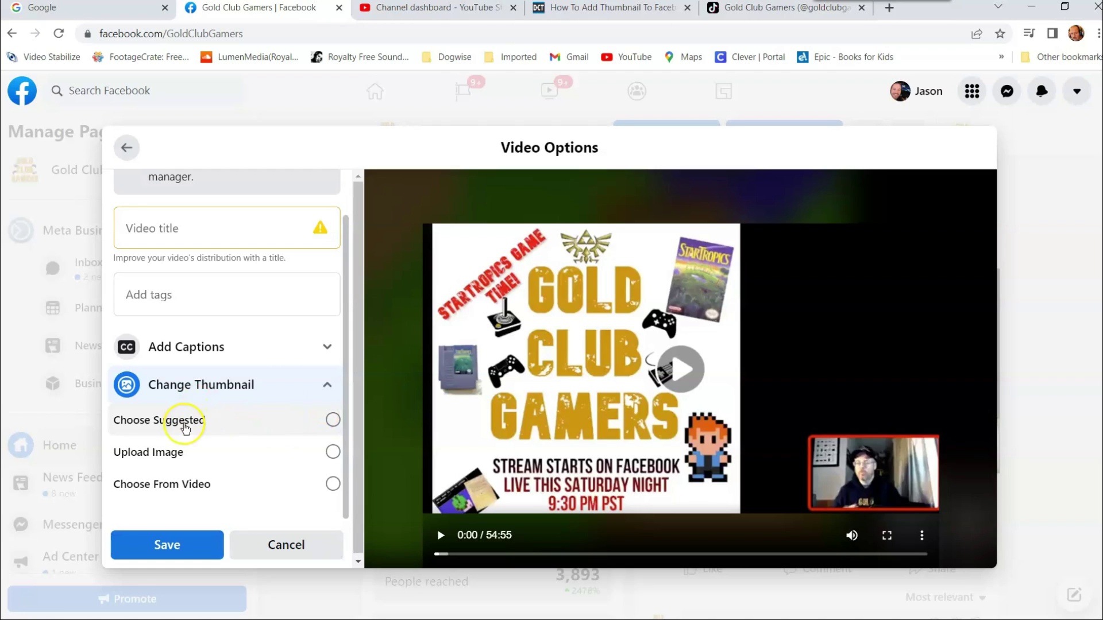
Step: Switch the thumbnail to Choose Suggested and cycle to the green dungeon frame with a purple cross
left_click(331, 420)
scroll(264, 430, "down", 3)
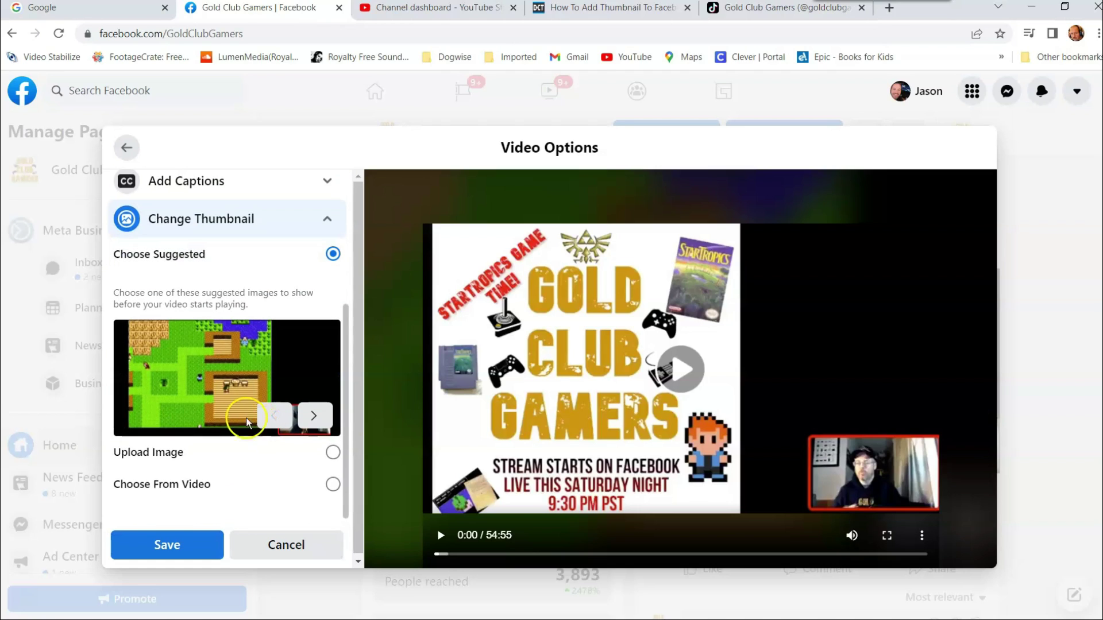
left_click(312, 417)
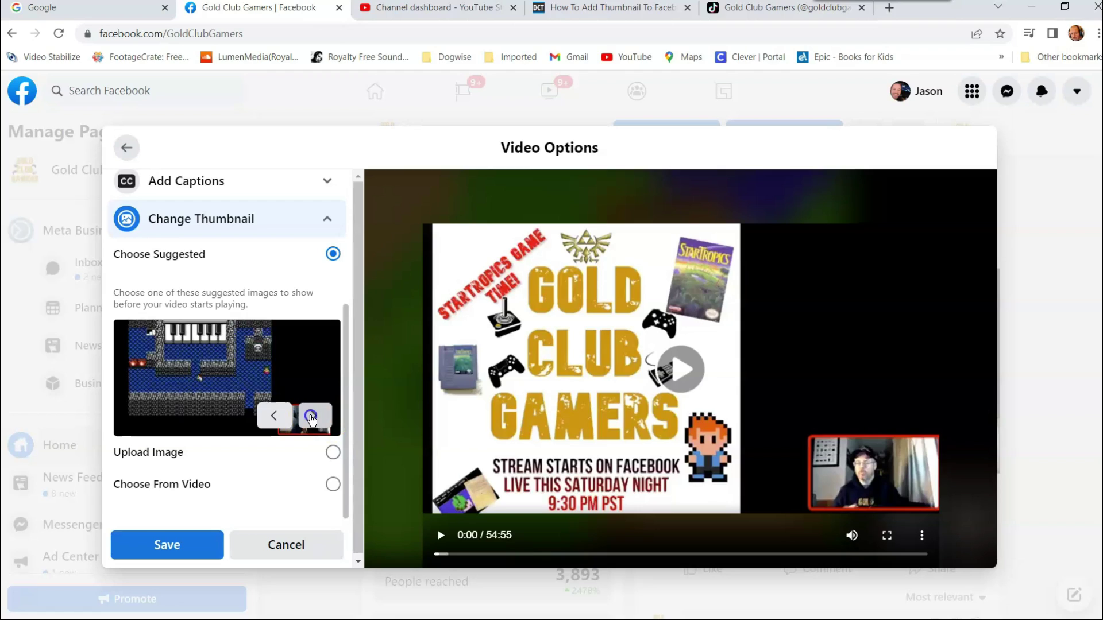
left_click(312, 416)
left_click(315, 417)
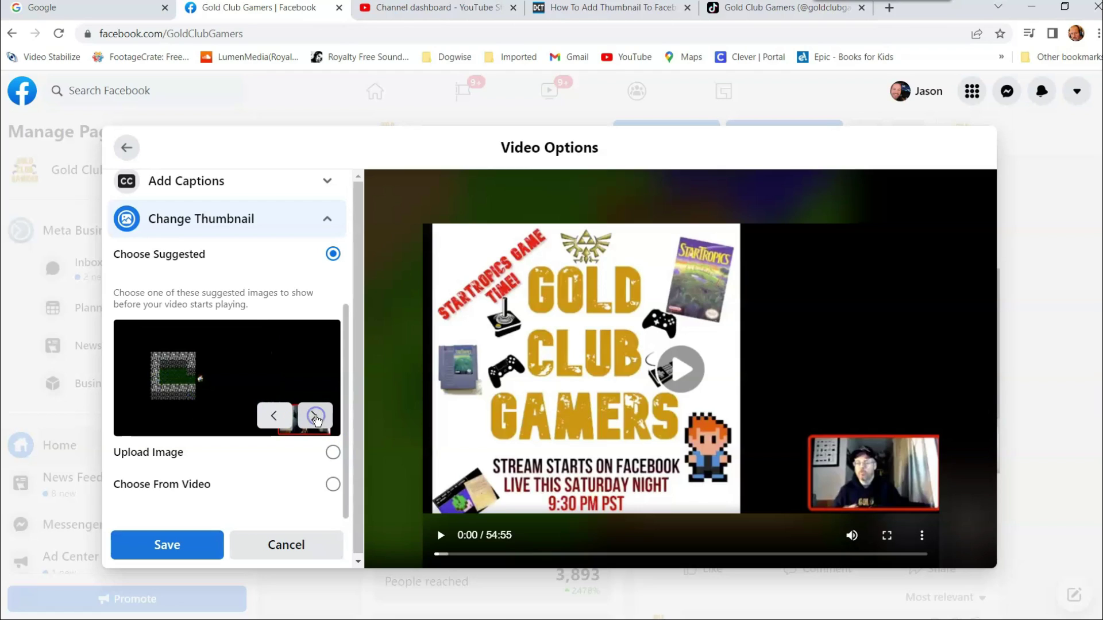
left_click(314, 417)
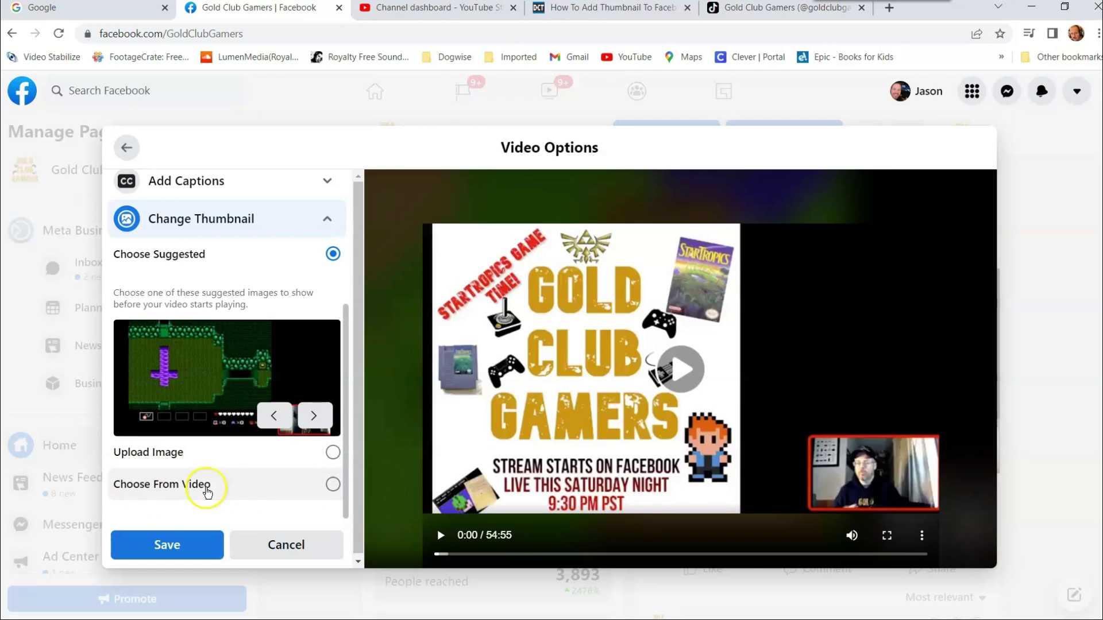
Step: Use Choose From Video, scrubbing the filmstrip back to the Gold Club Gamers promo frame at 00:00:26
left_click(334, 485)
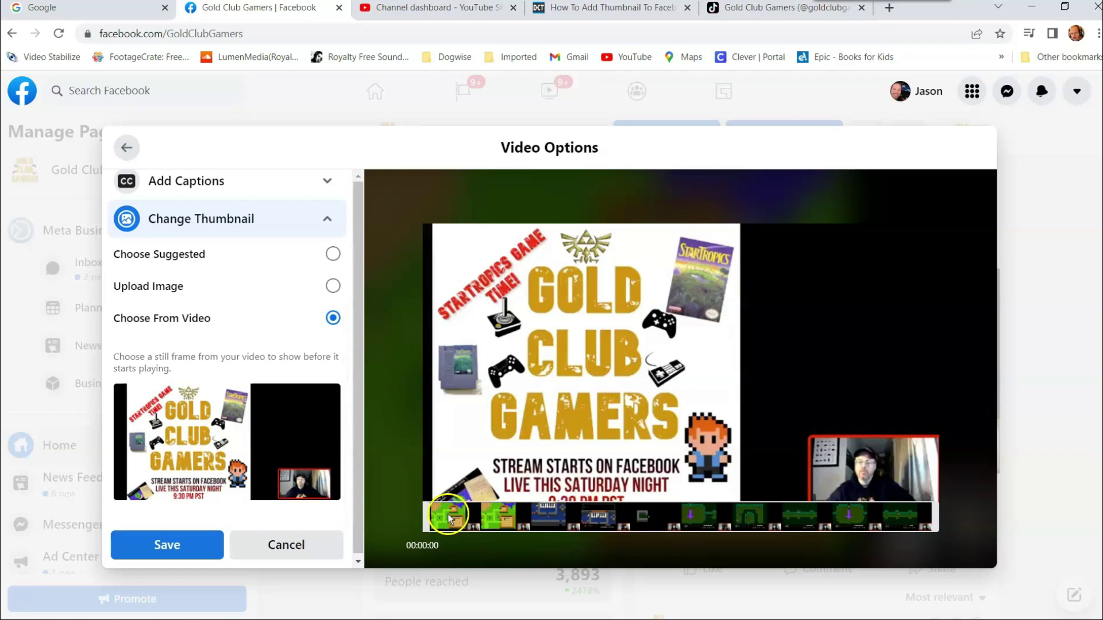
left_click_drag(447, 513, 645, 519)
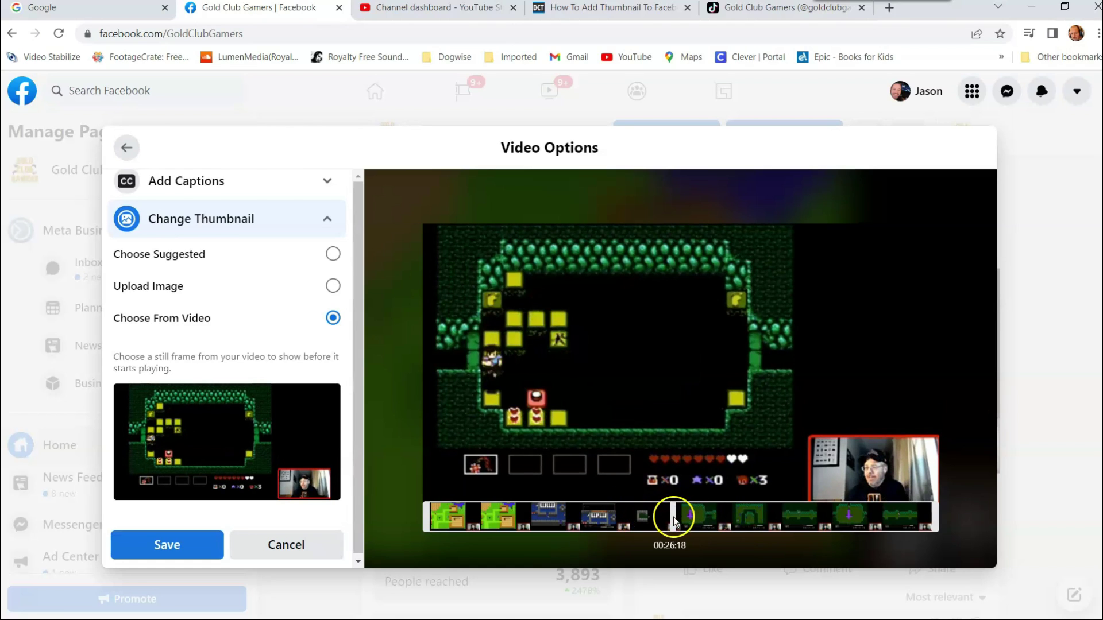
left_click(613, 520)
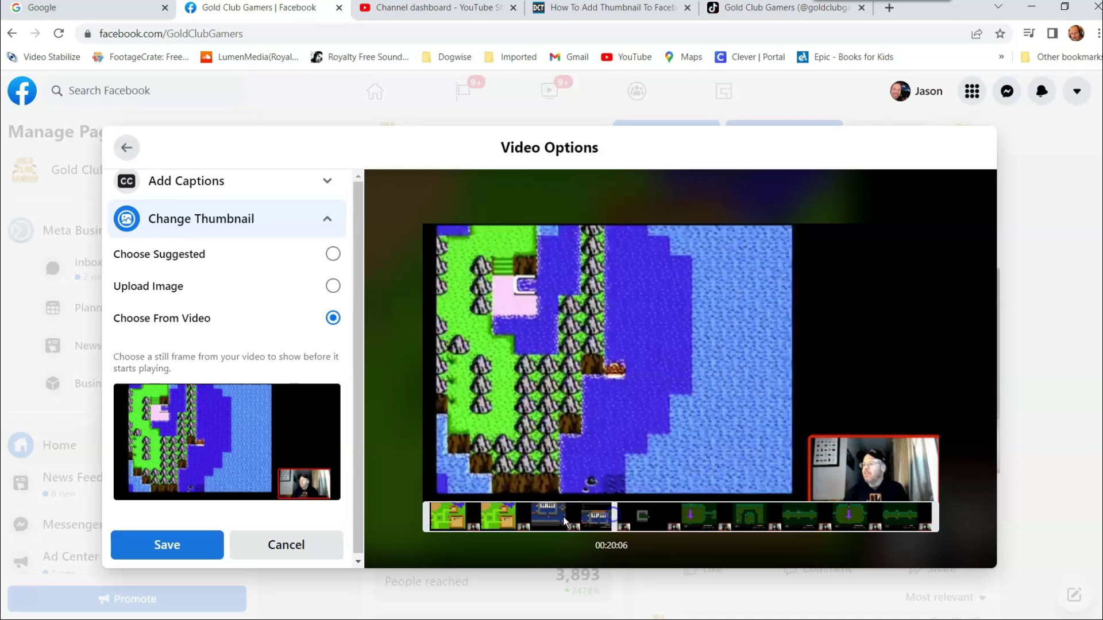
left_click(548, 520)
left_click(662, 522)
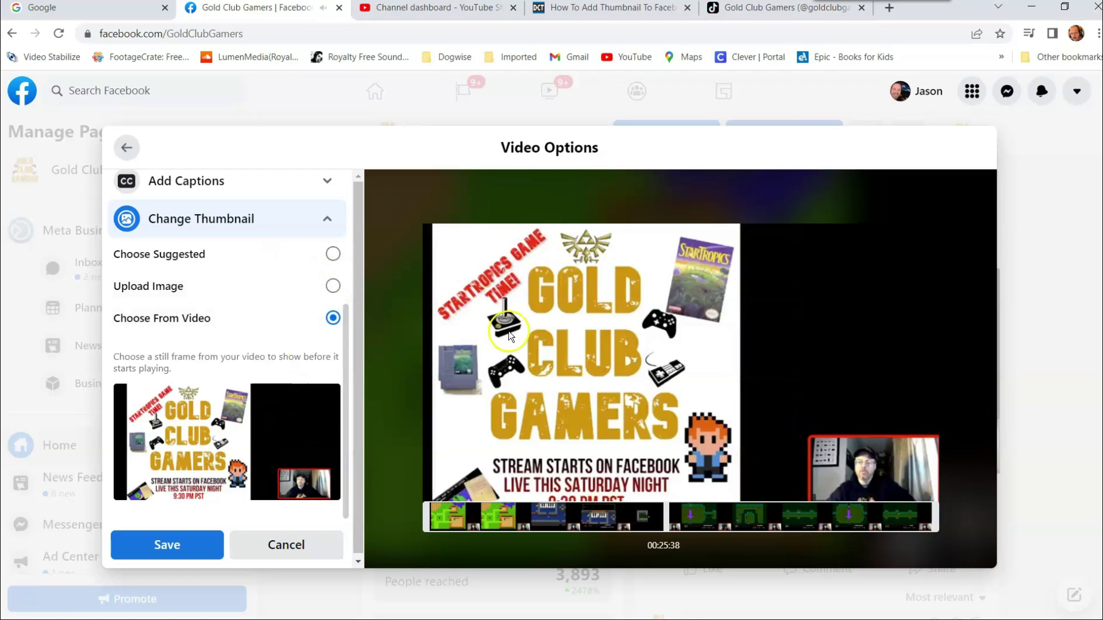
left_click(429, 512)
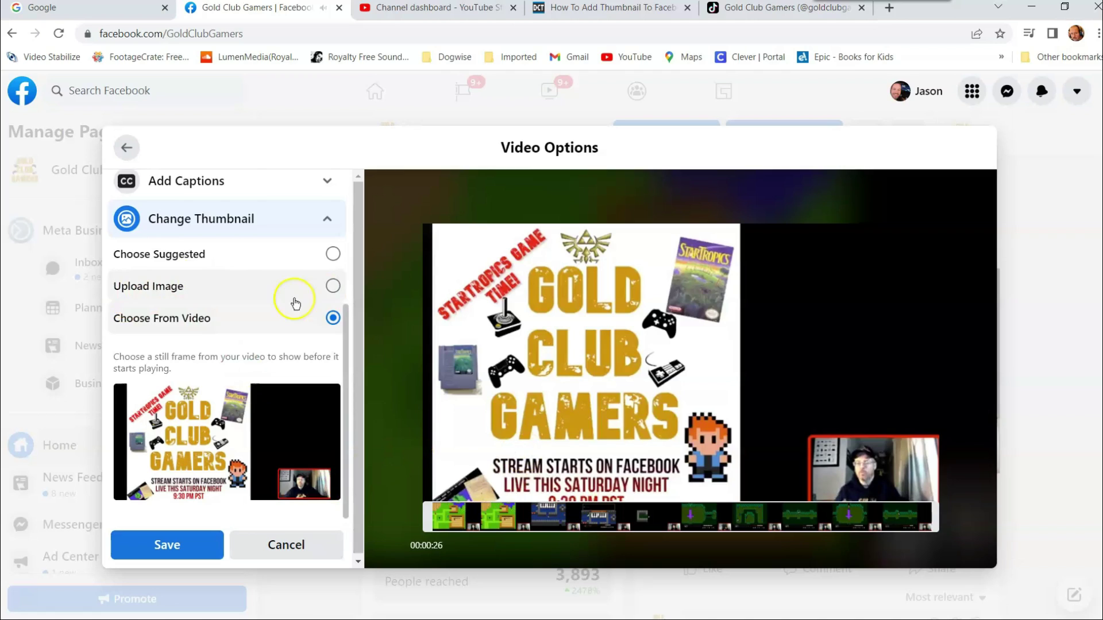
Step: Select Upload Image as the thumbnail source, then cancel the Downloads file picker
left_click(332, 287)
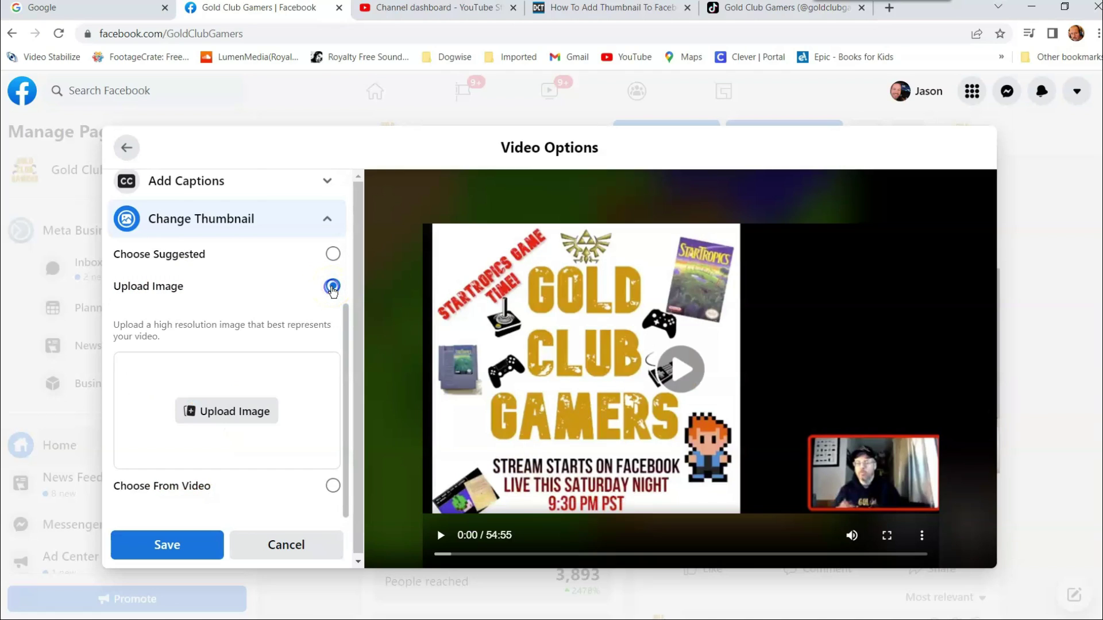
left_click(215, 416)
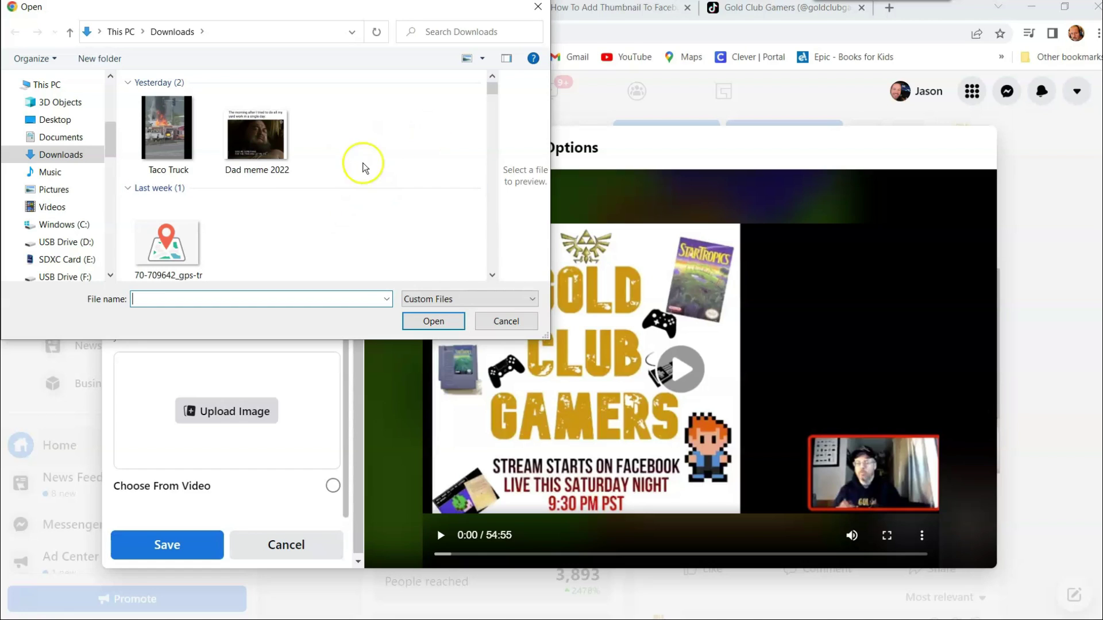
left_click(499, 322)
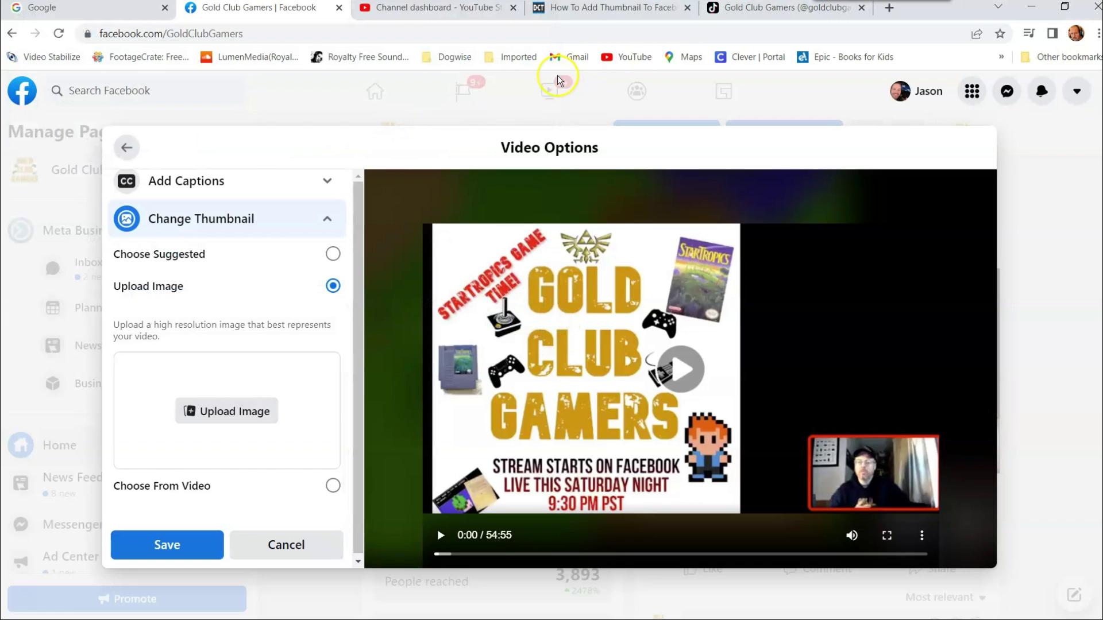
Step: Return to the Daves Computer Tips article and scroll to Step 6 on uploading a 1280 x 720 image
left_click(574, 12)
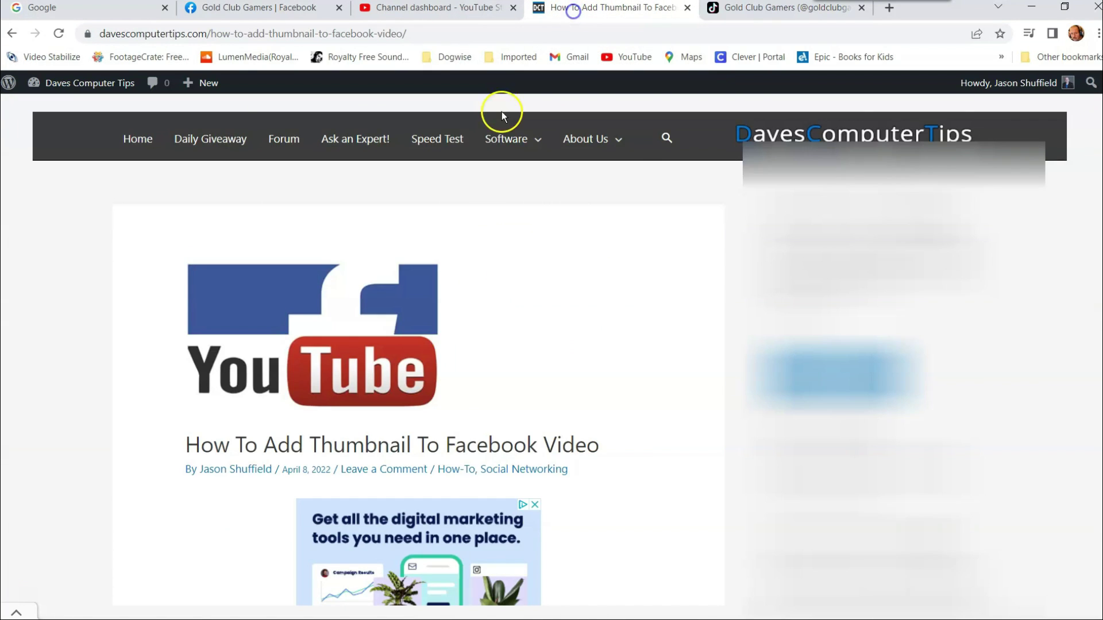
scroll(500, 345, "down", 15)
scroll(601, 310, "down", 10)
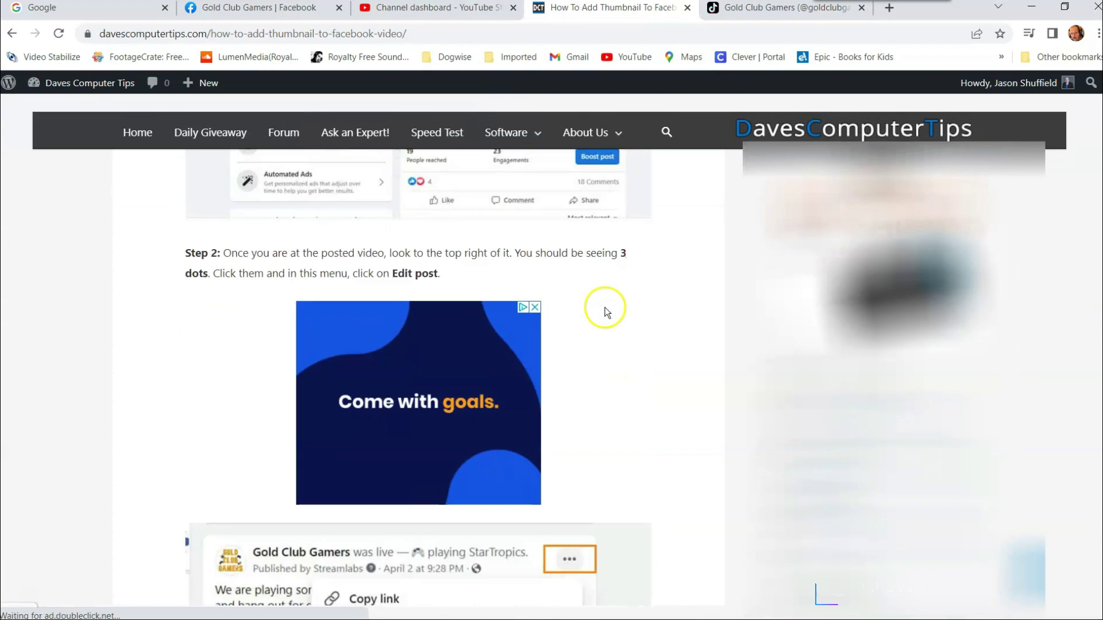
scroll(606, 308, "down", 3)
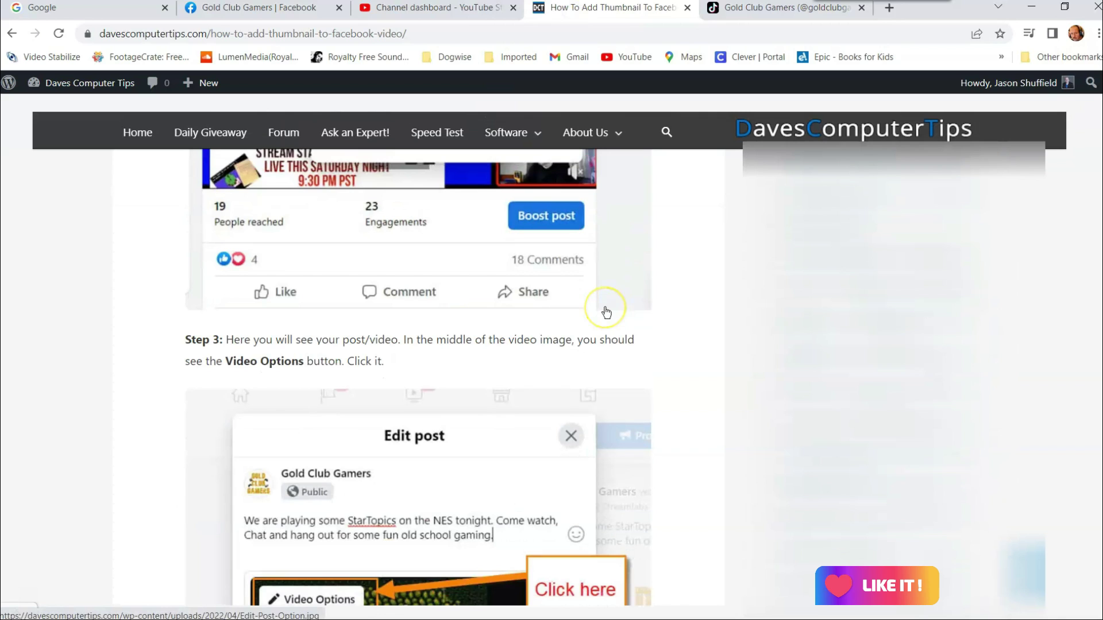
scroll(606, 313, "down", 6)
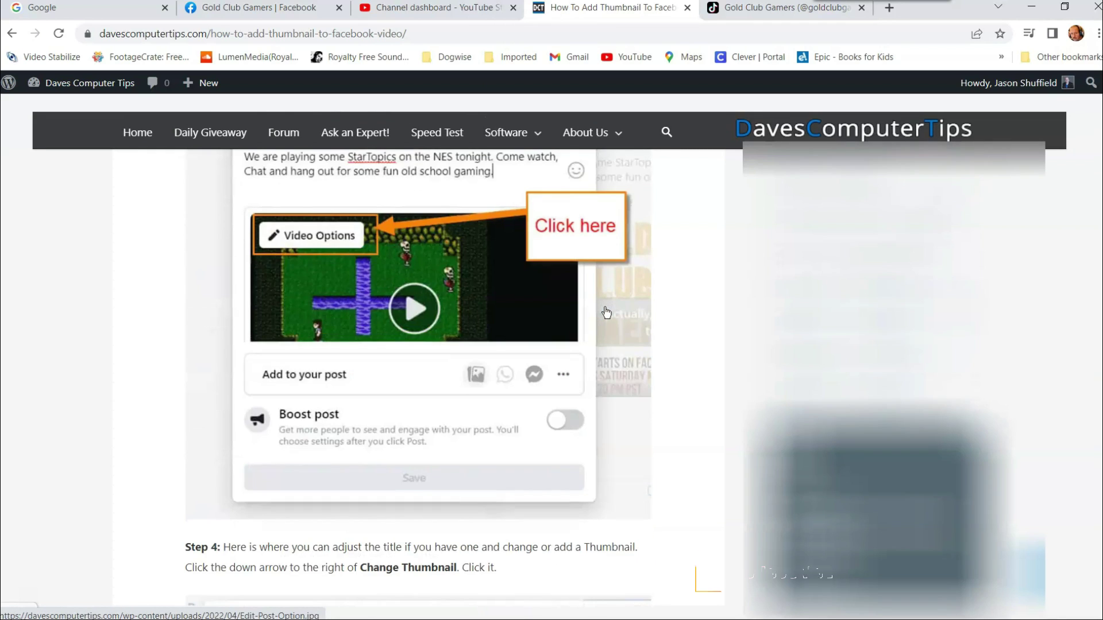
scroll(543, 309, "down", 1)
scroll(542, 309, "up", 7)
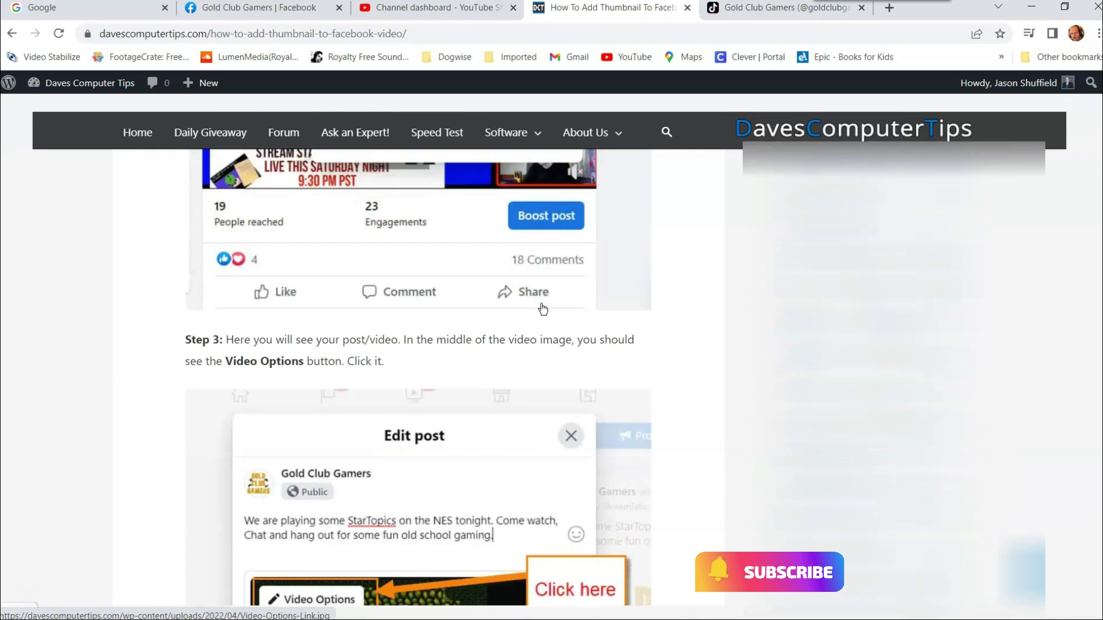
scroll(542, 309, "down", 6)
scroll(542, 309, "down", 8)
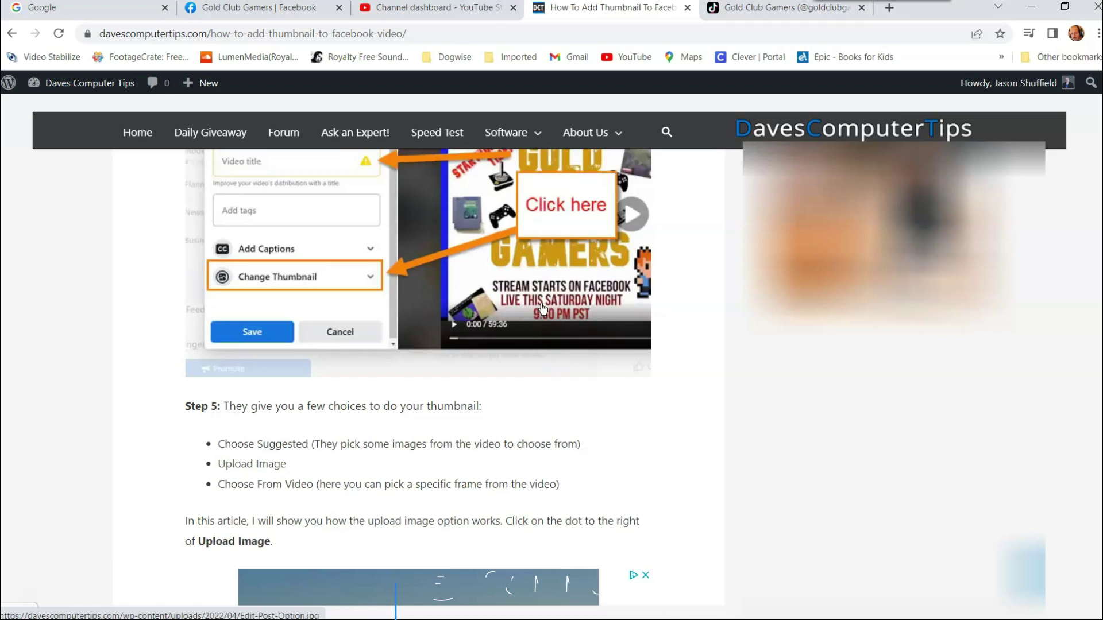
scroll(542, 309, "down", 5)
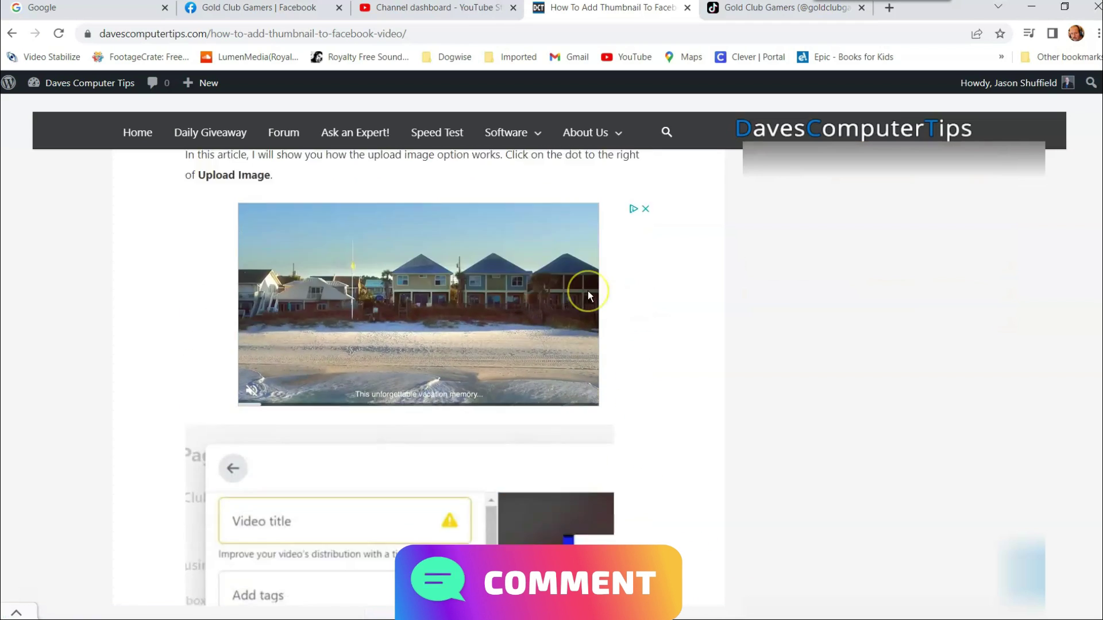
scroll(587, 291, "up", 9)
scroll(588, 291, "up", 2)
scroll(588, 291, "down", 15)
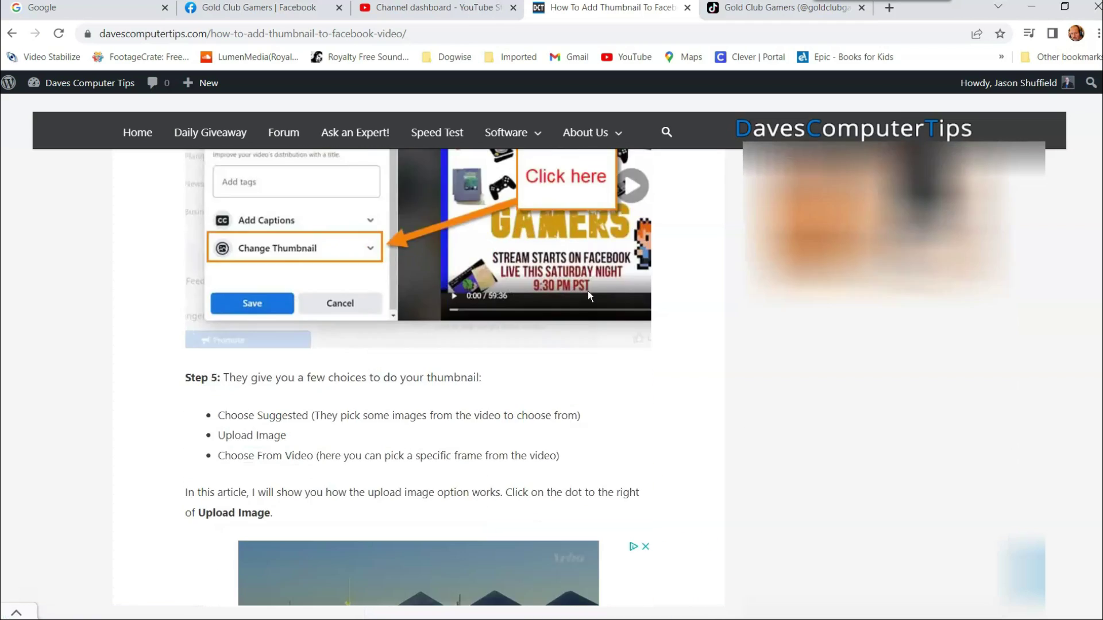
scroll(589, 295, "down", 5)
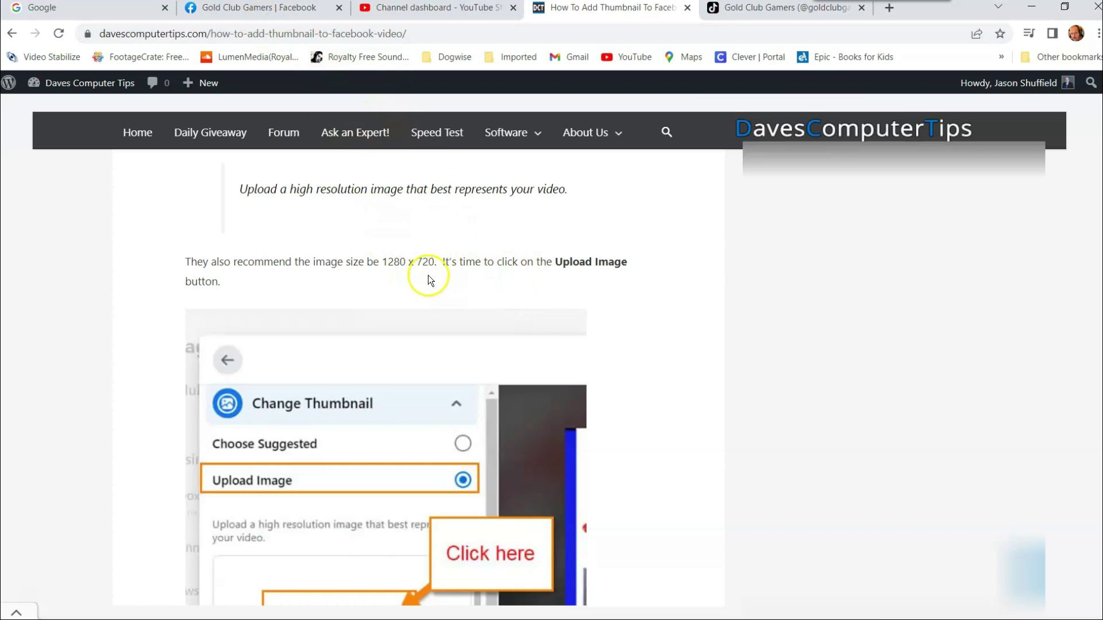
Step: Back on Facebook, start an Upload Image and browse USB Drive (F:) to New Channel Project > Banner
left_click(250, 9)
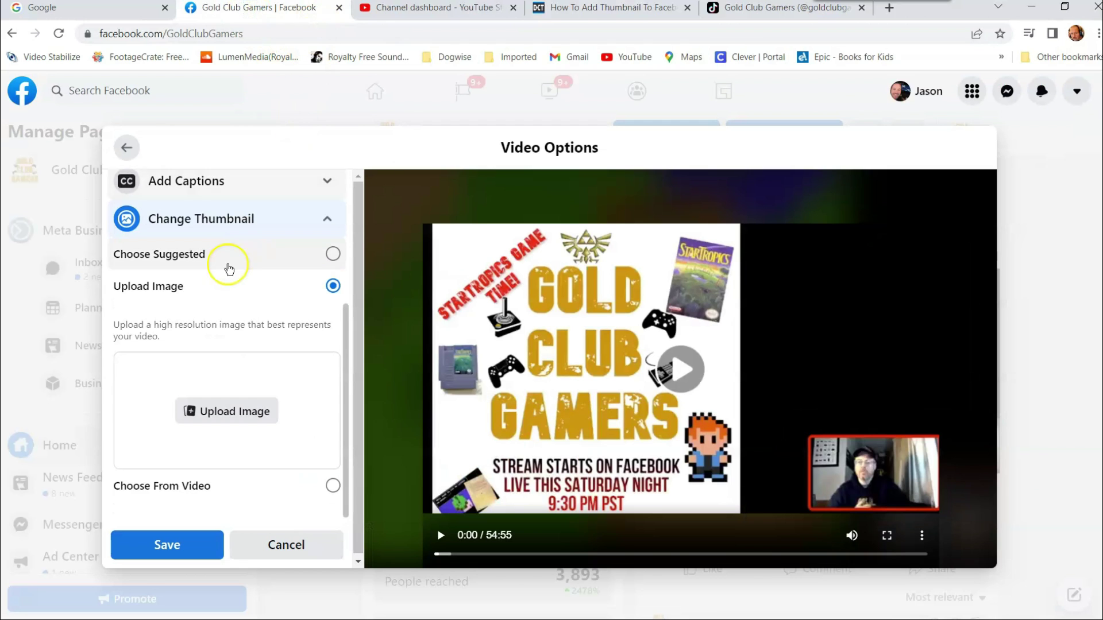
left_click(221, 412)
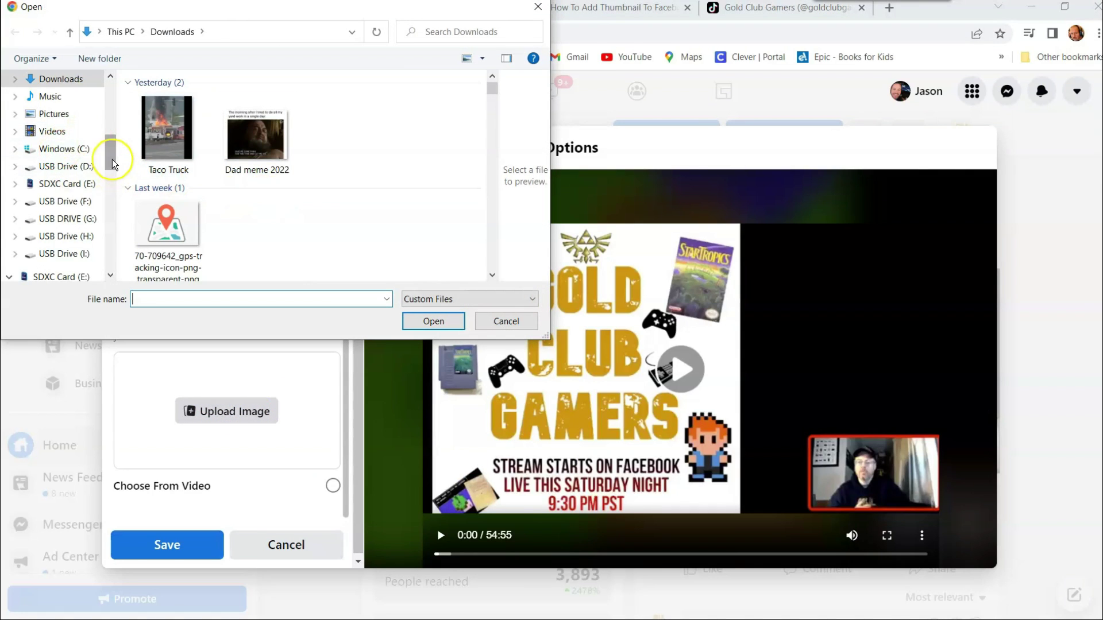
left_click_drag(109, 148, 109, 255)
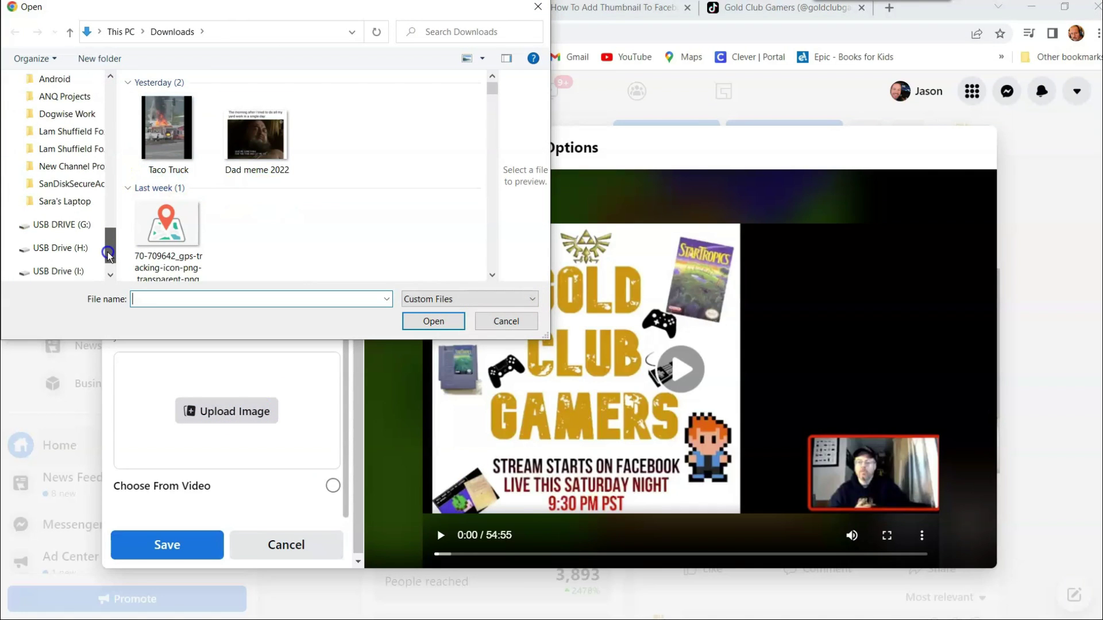
left_click(64, 167)
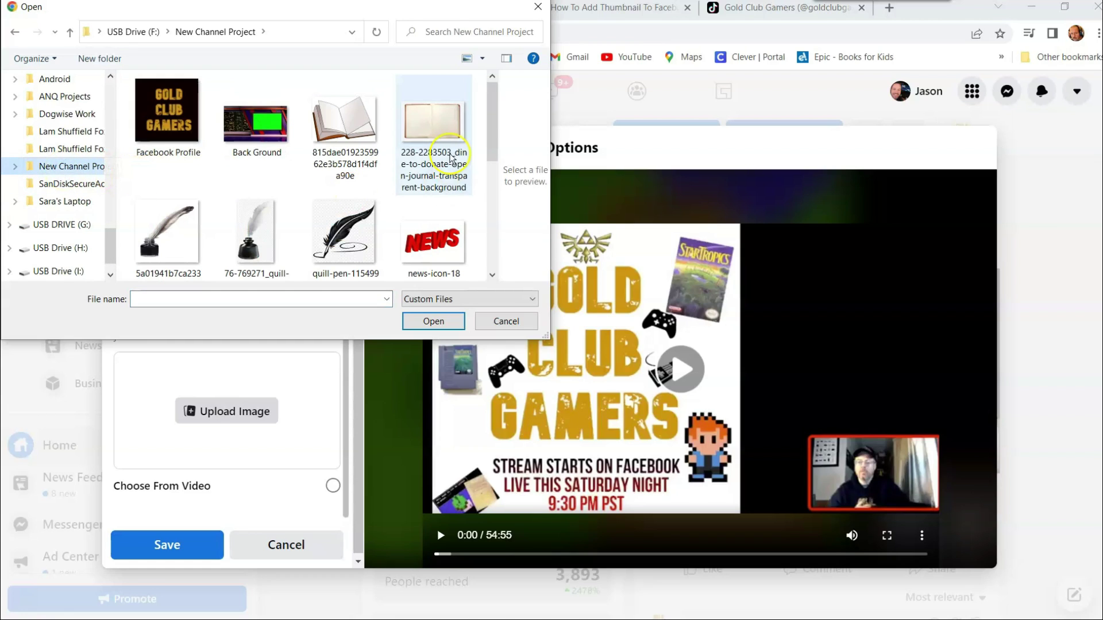
left_click_drag(492, 113, 492, 208)
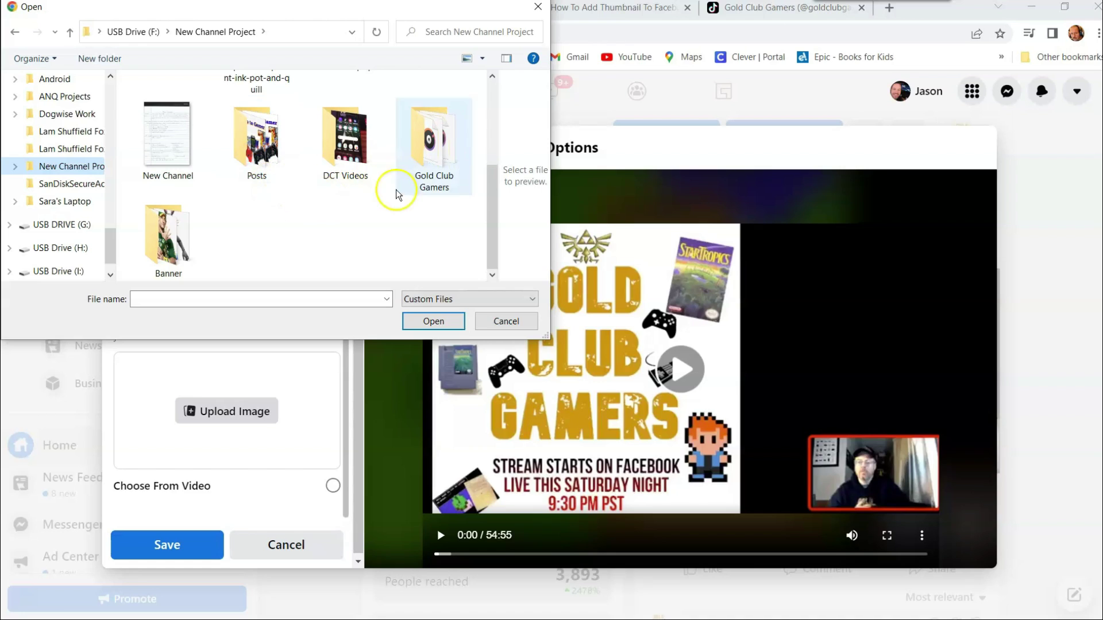
double_click(144, 232)
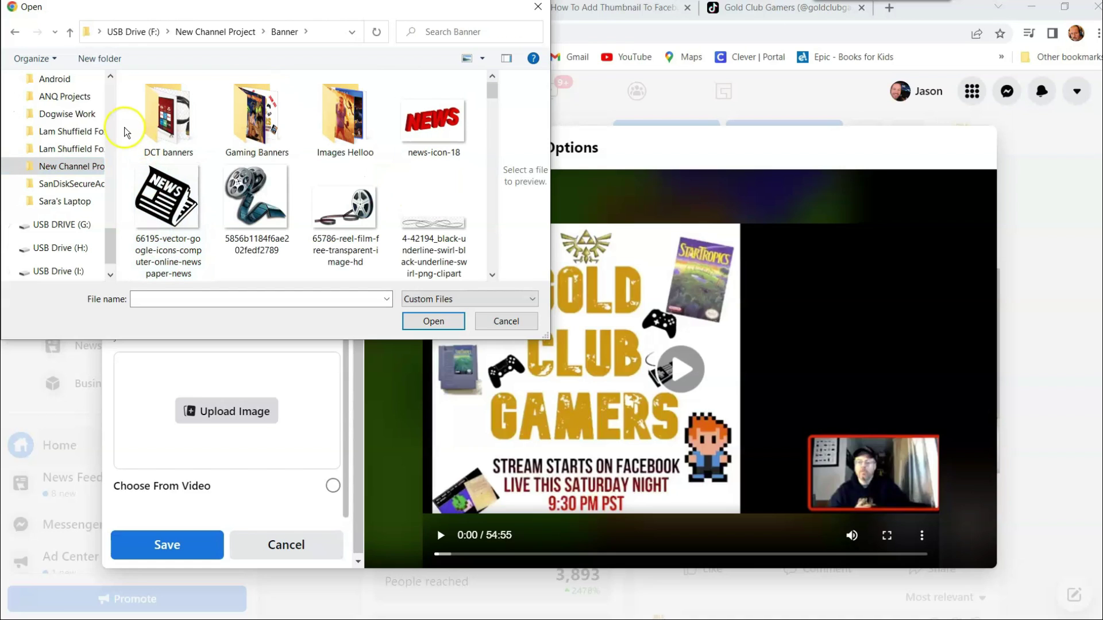
Step: Open the Gaming Banners folder and pick startropicscode-featured as the file
double_click(283, 123)
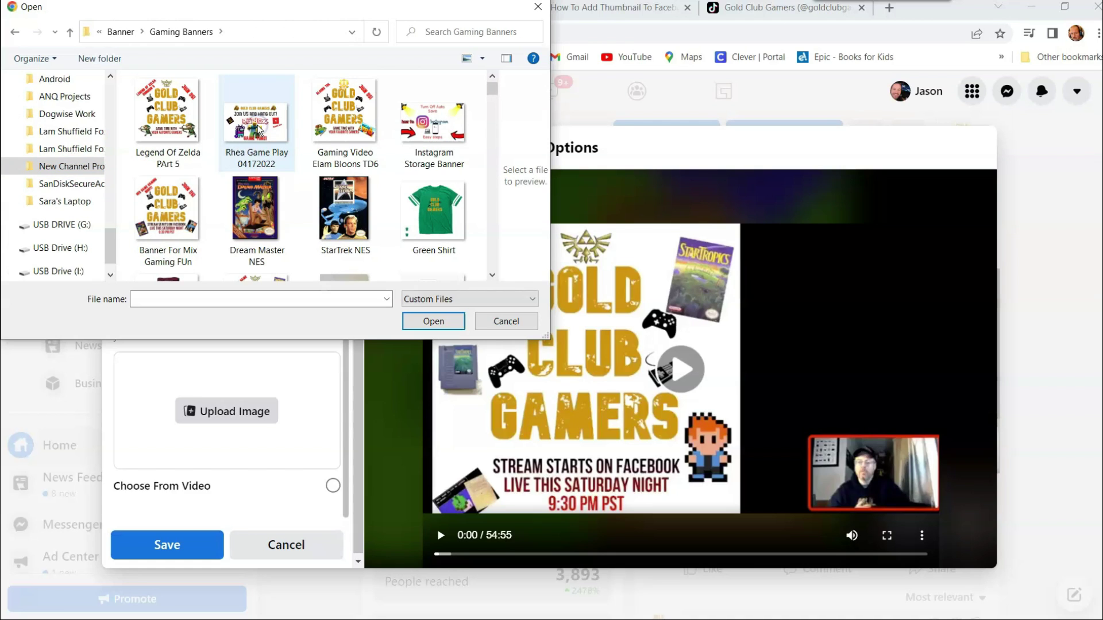
scroll(373, 194, "down", 1)
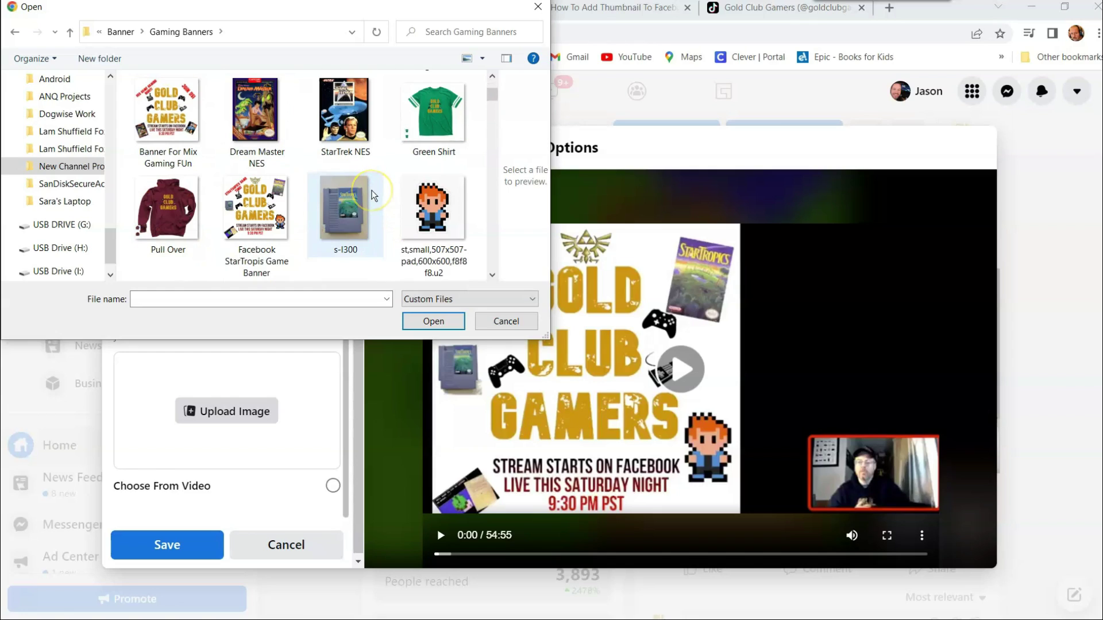
left_click(432, 211)
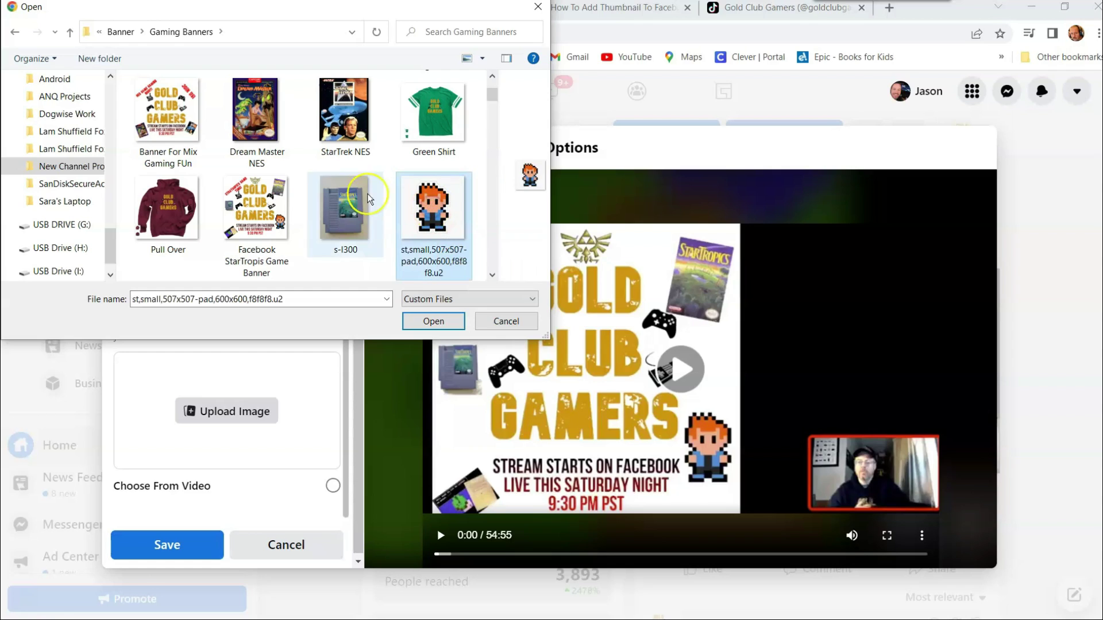
scroll(310, 178, "down", 5)
scroll(310, 181, "up", 1)
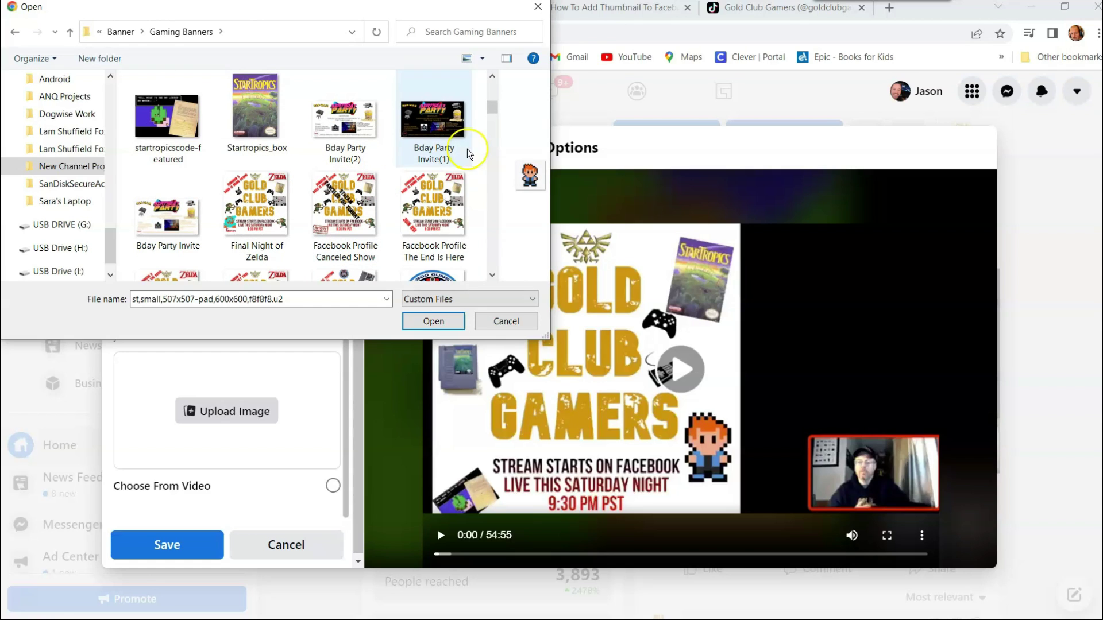
left_click(154, 143)
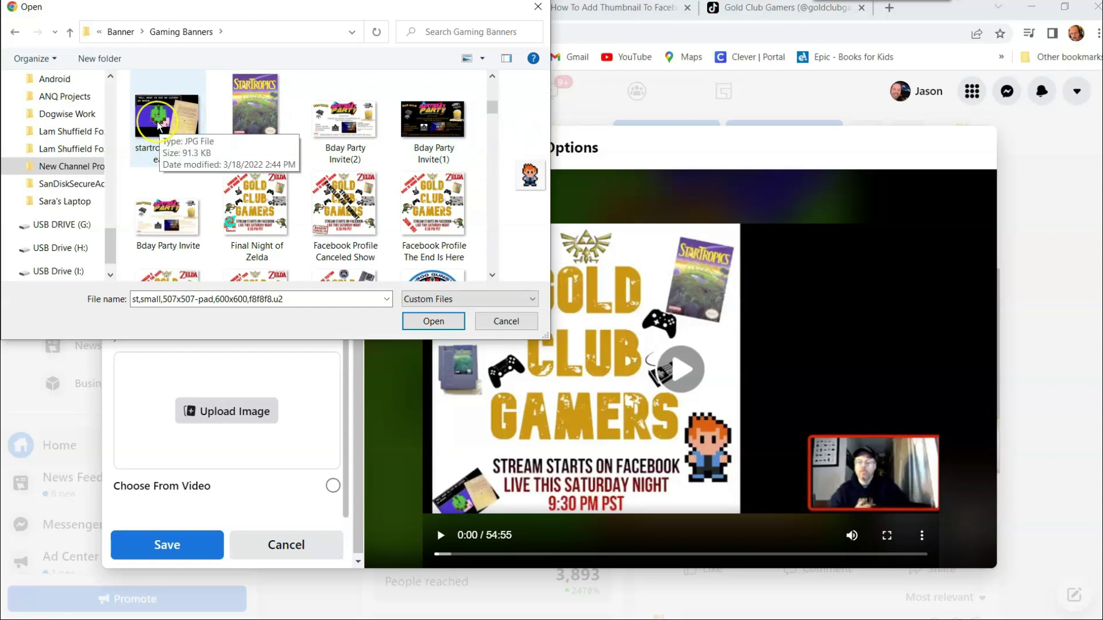
left_click(159, 125)
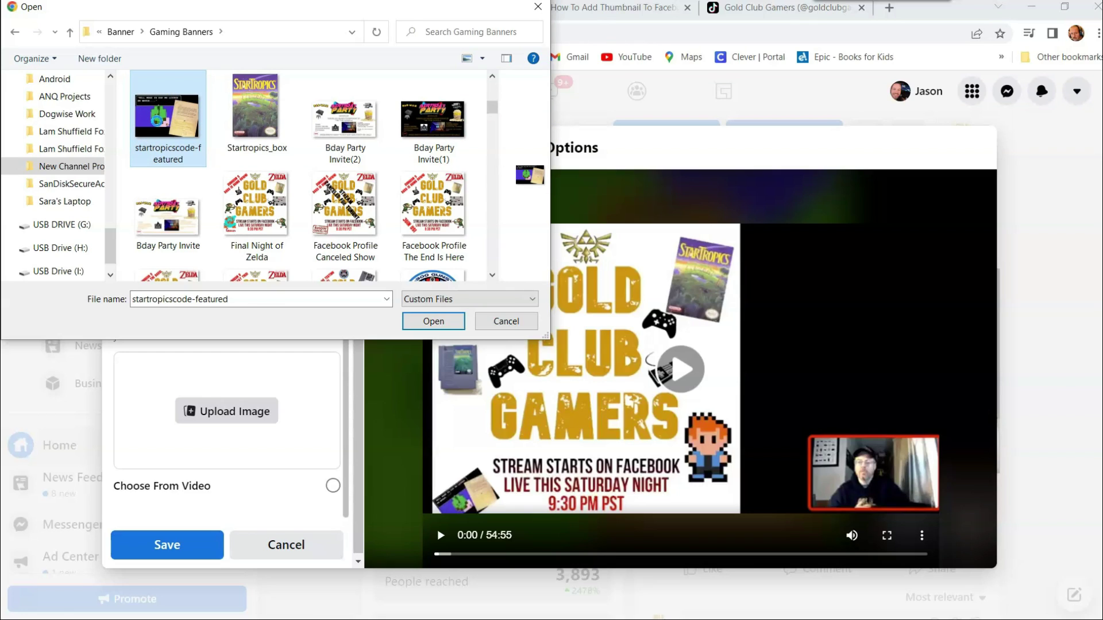
left_click(165, 122)
right_click(159, 120)
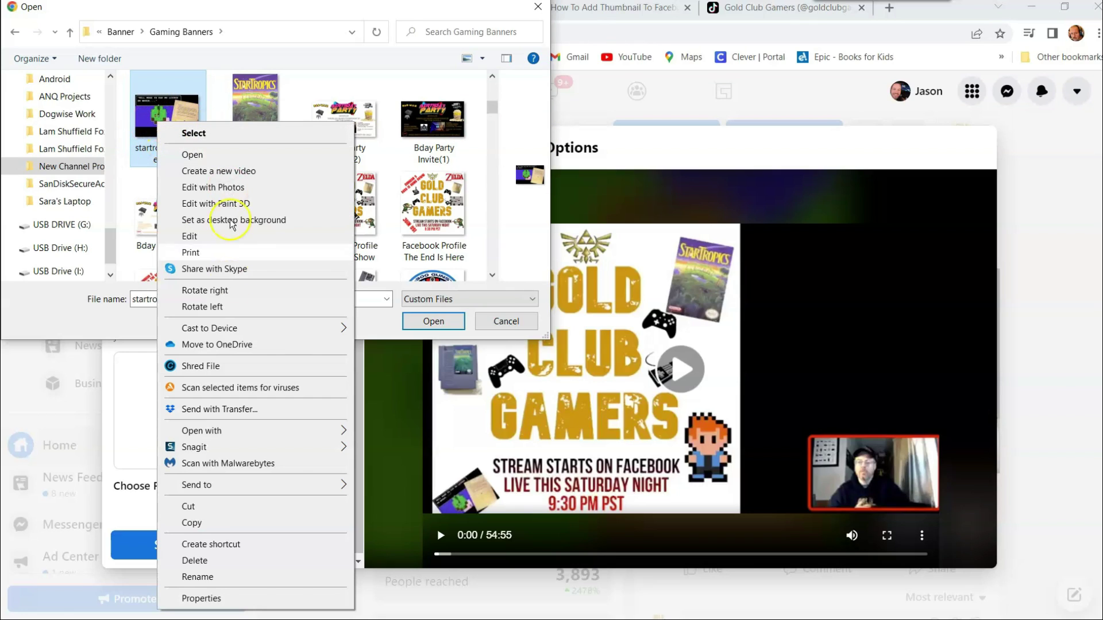
left_click(201, 599)
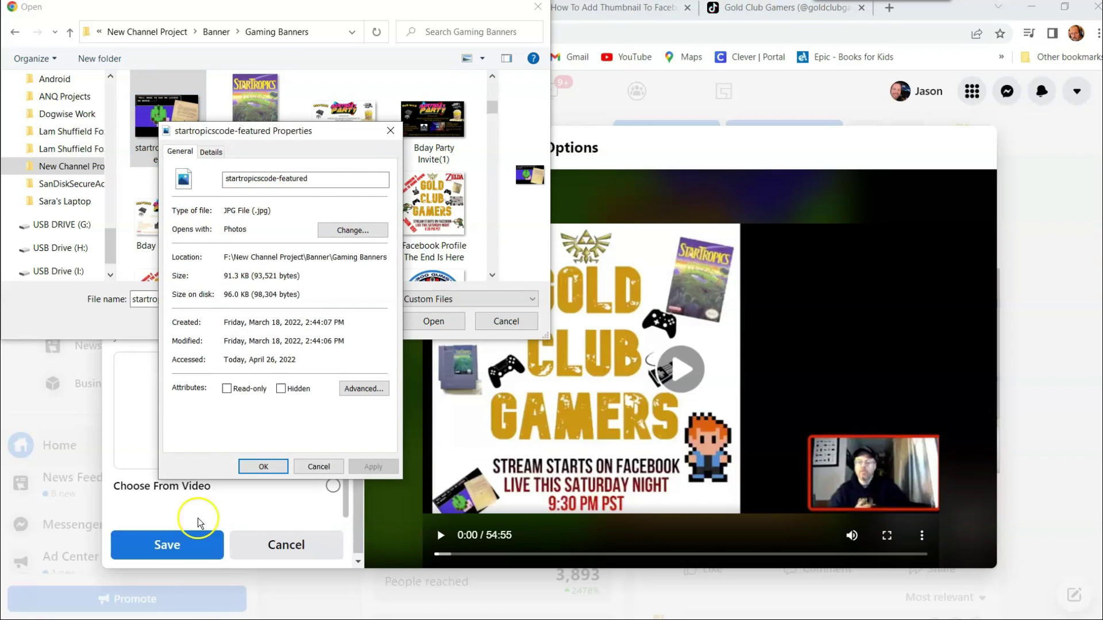
left_click(216, 153)
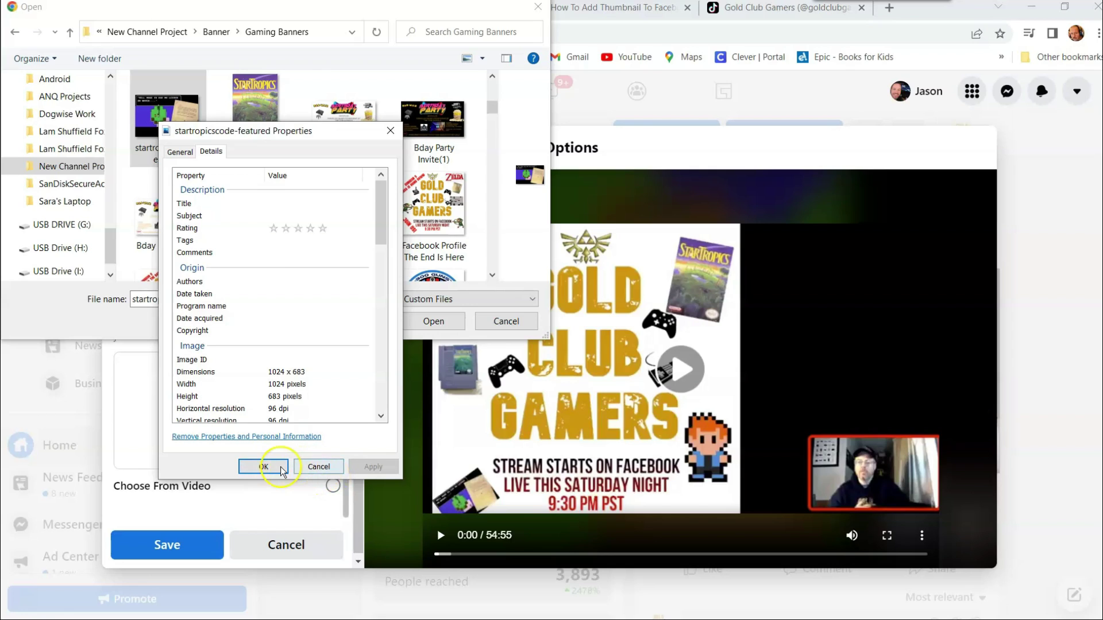
left_click(319, 467)
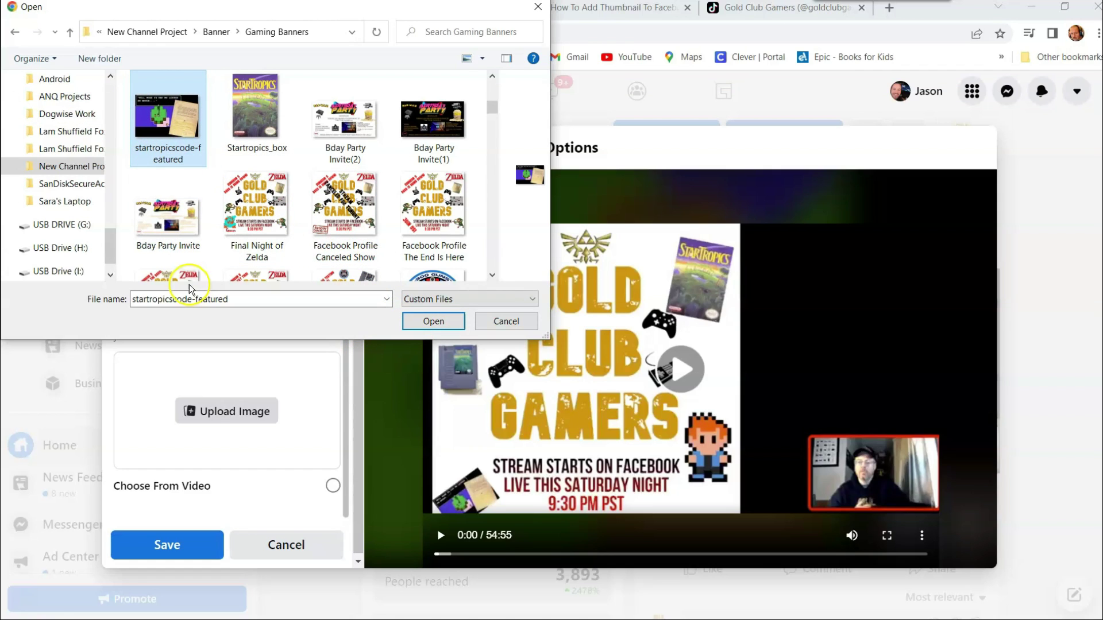
Step: Upload startropicscode-featured as the thumbnail, save Video Options, then save the edited StarTropics post
left_click(429, 326)
left_click(206, 376)
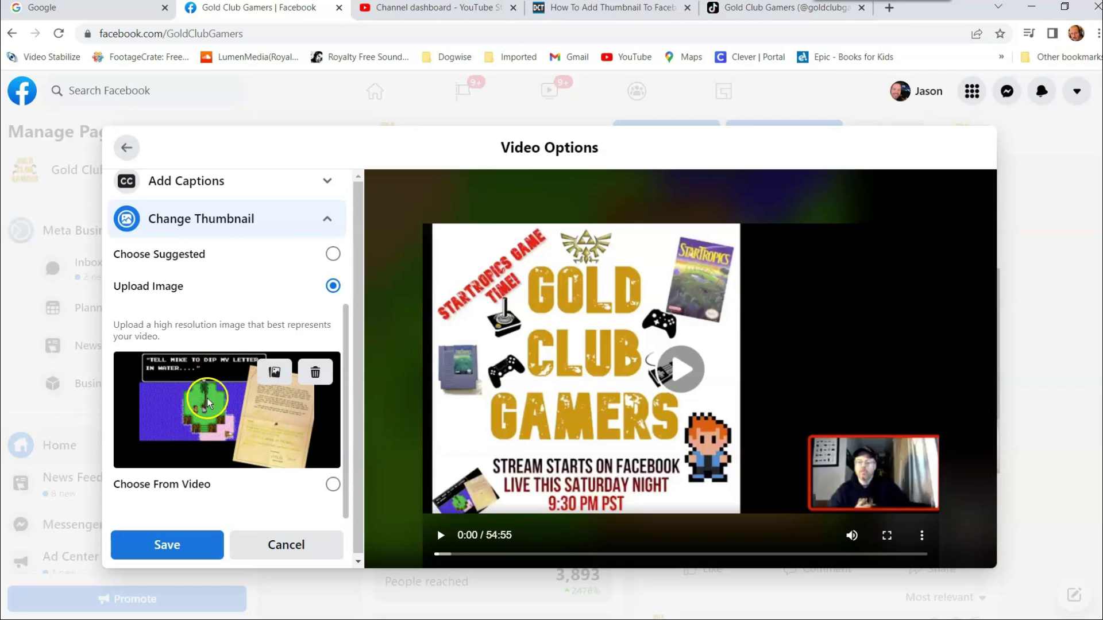
left_click(168, 546)
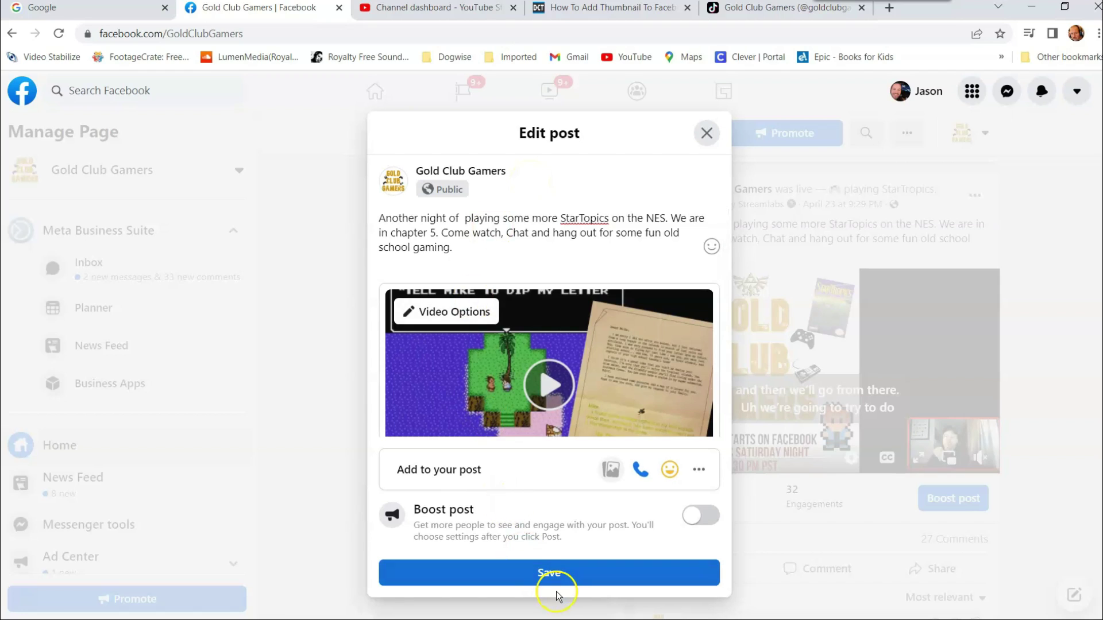
left_click(556, 573)
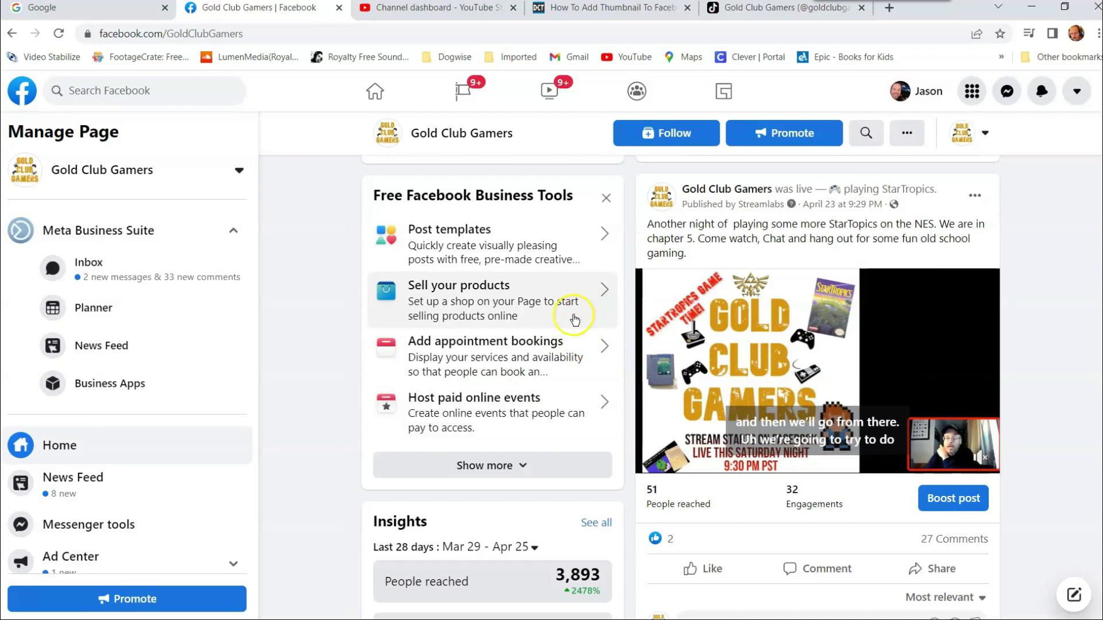
mouse_move(850, 444)
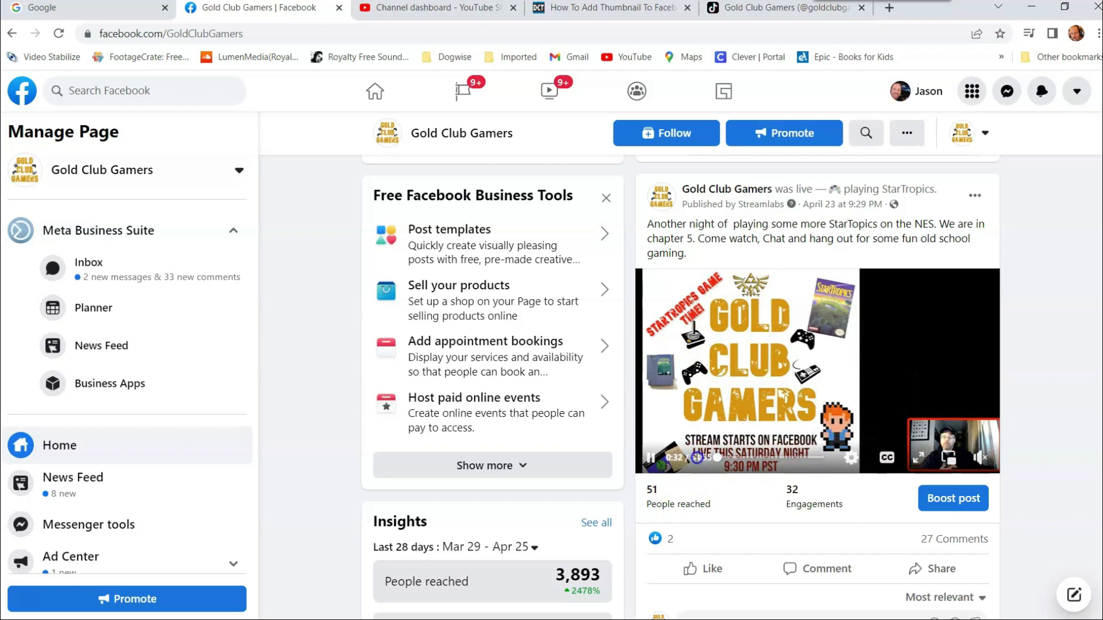
Step: Scroll down through the page's feed of posts
scroll(701, 379, "up", 4)
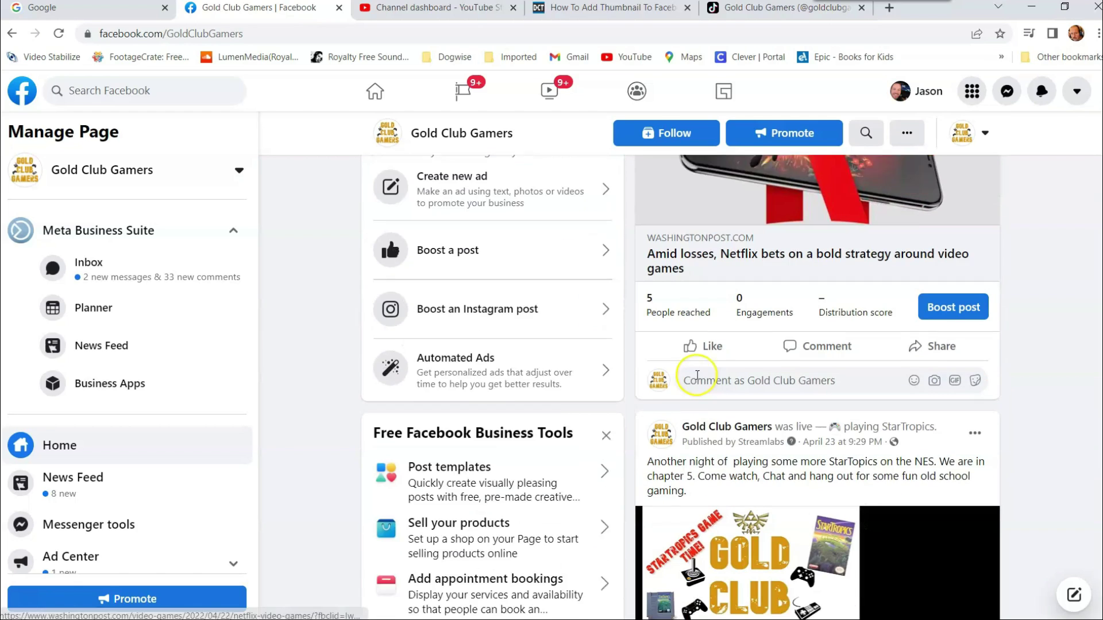
scroll(698, 374, "down", 1)
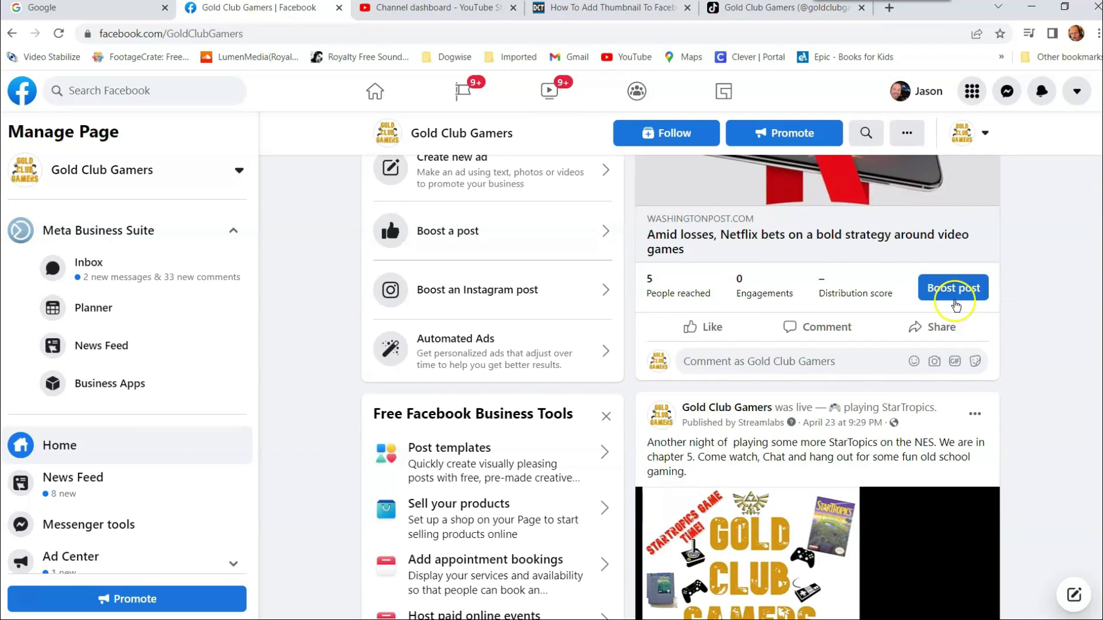
scroll(894, 396, "down", 14)
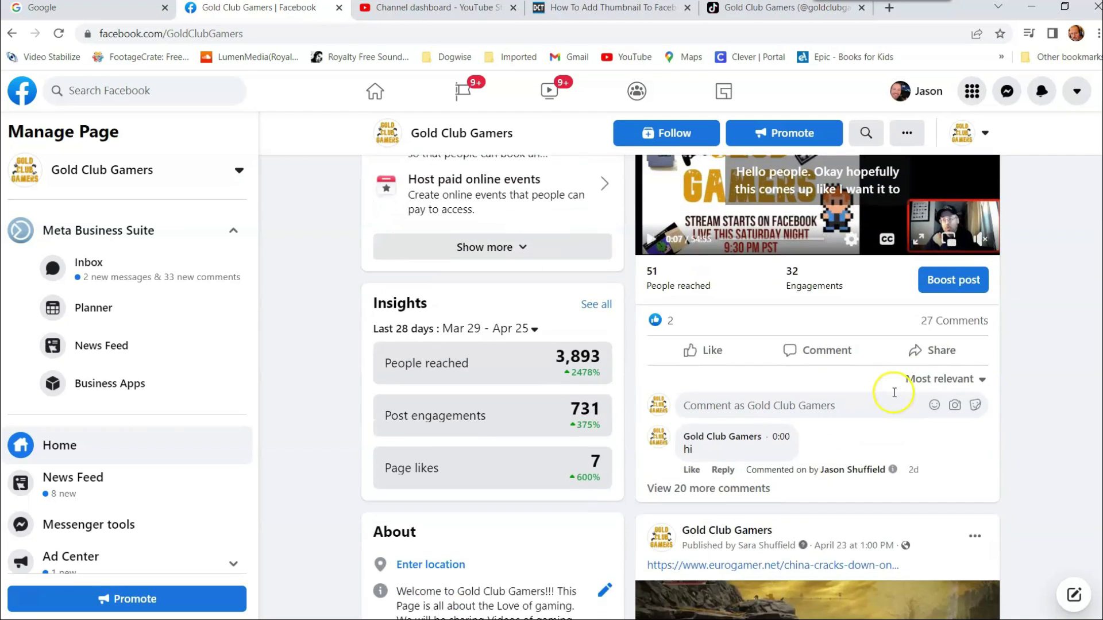
scroll(894, 397, "down", 14)
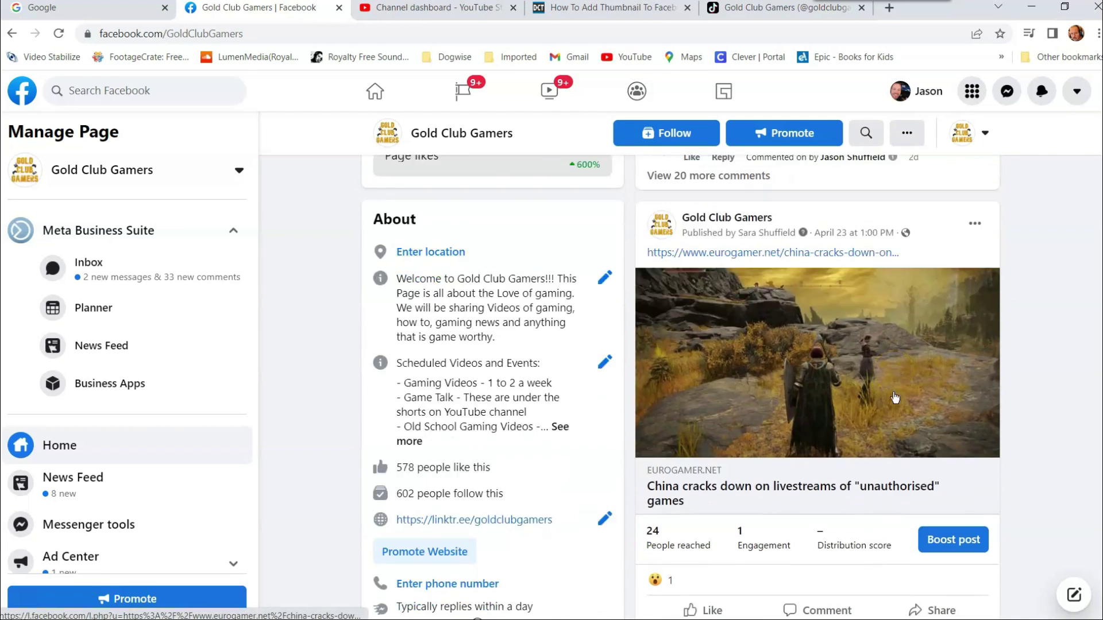
scroll(894, 397, "down", 5)
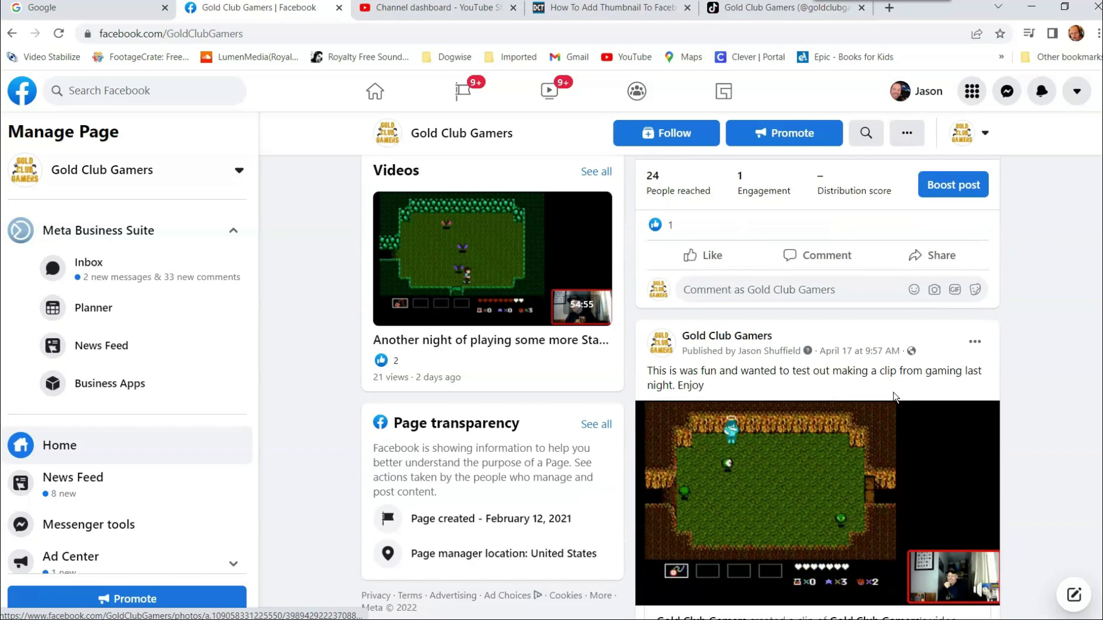
Step: Open and dismiss the gaming clip post's options menu, returning to the How To Add Thumbnail article
left_click(975, 198)
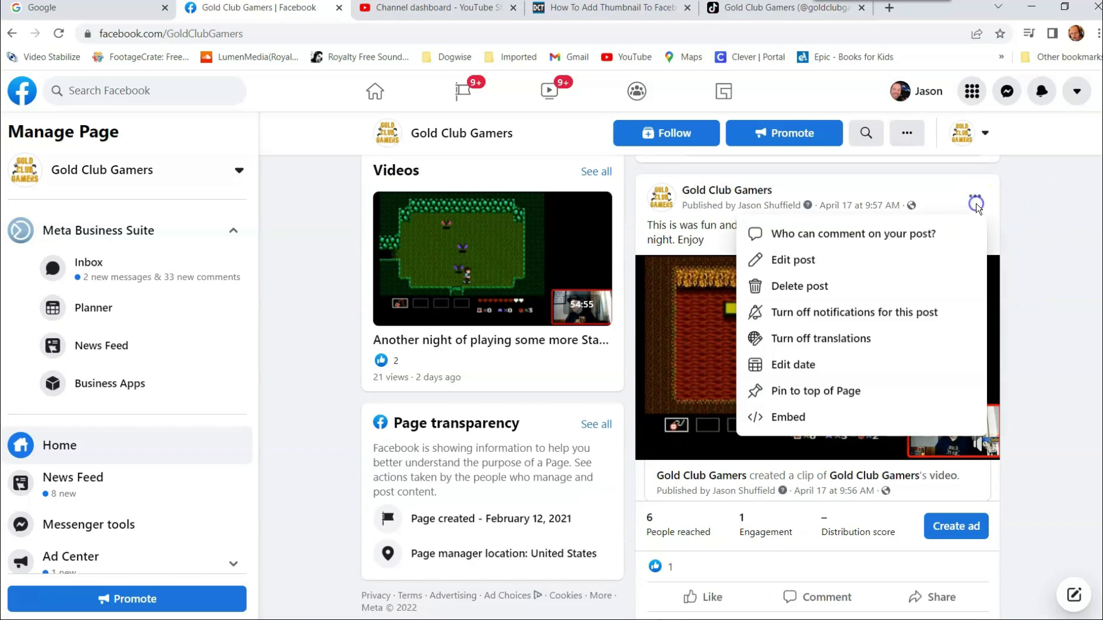
left_click(1028, 219)
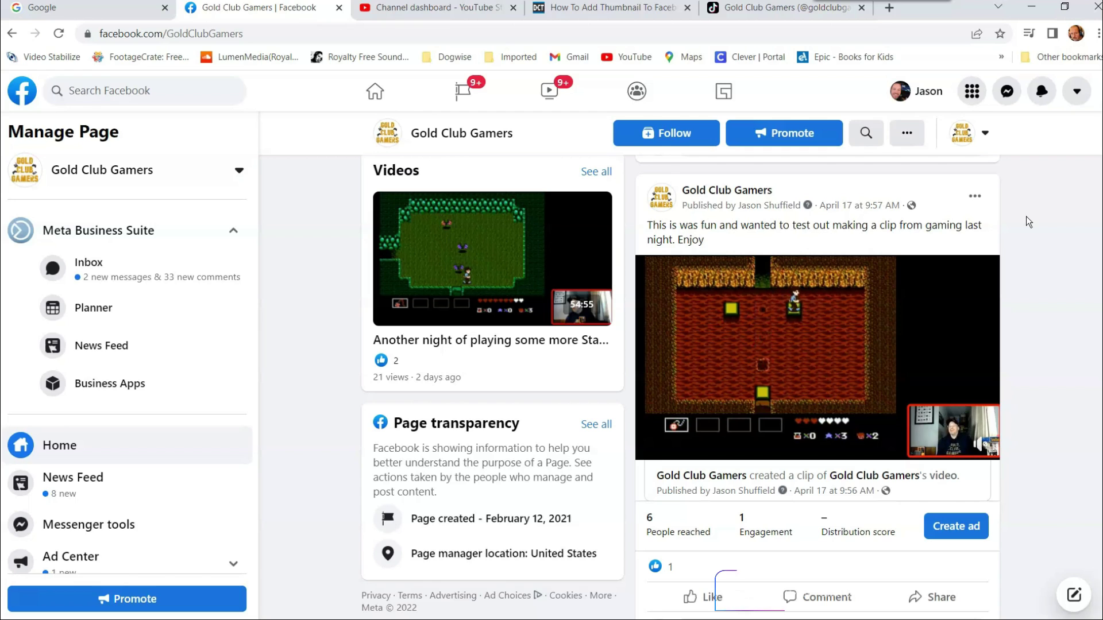
left_click(1036, 213)
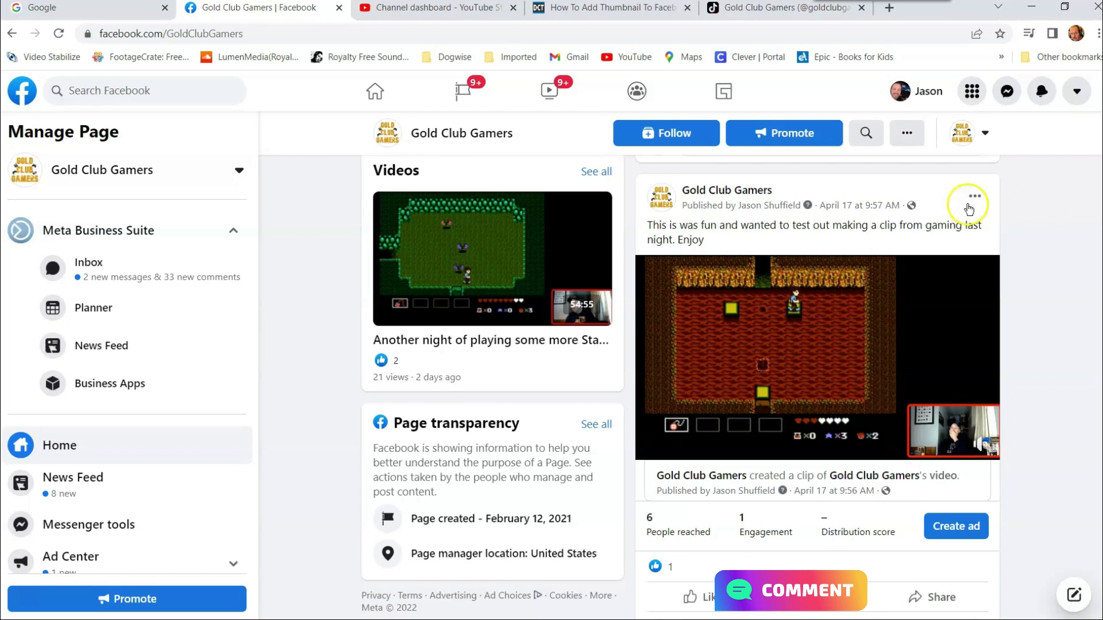
left_click(608, 10)
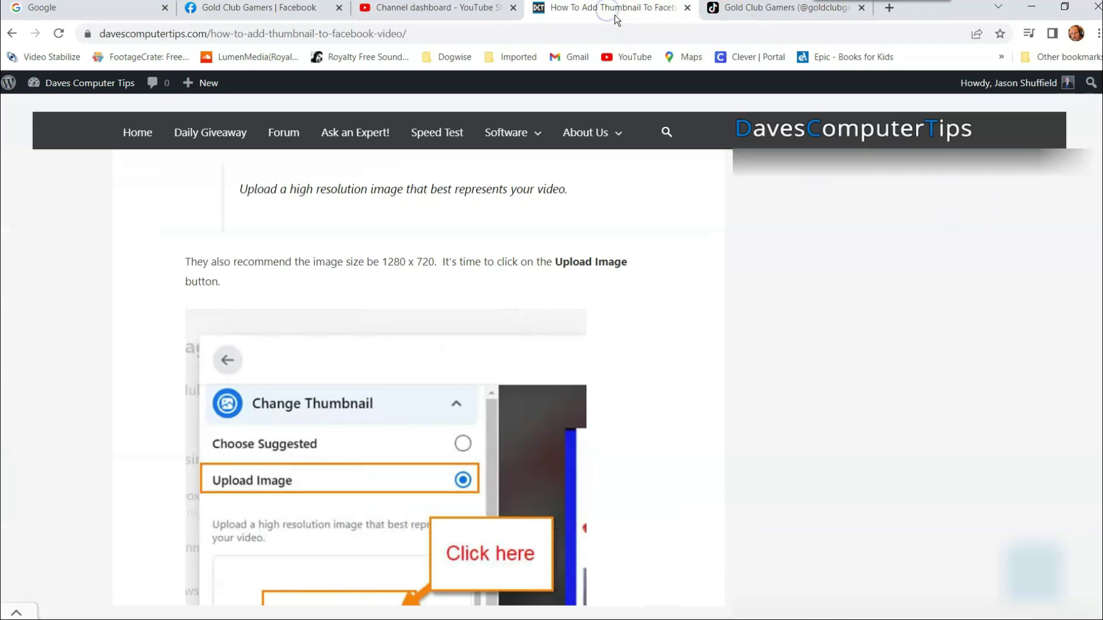
Step: Scroll the Daves Computer Tips guide back up to its title and Step 1
scroll(618, 267, "up", 15)
scroll(618, 264, "up", 20)
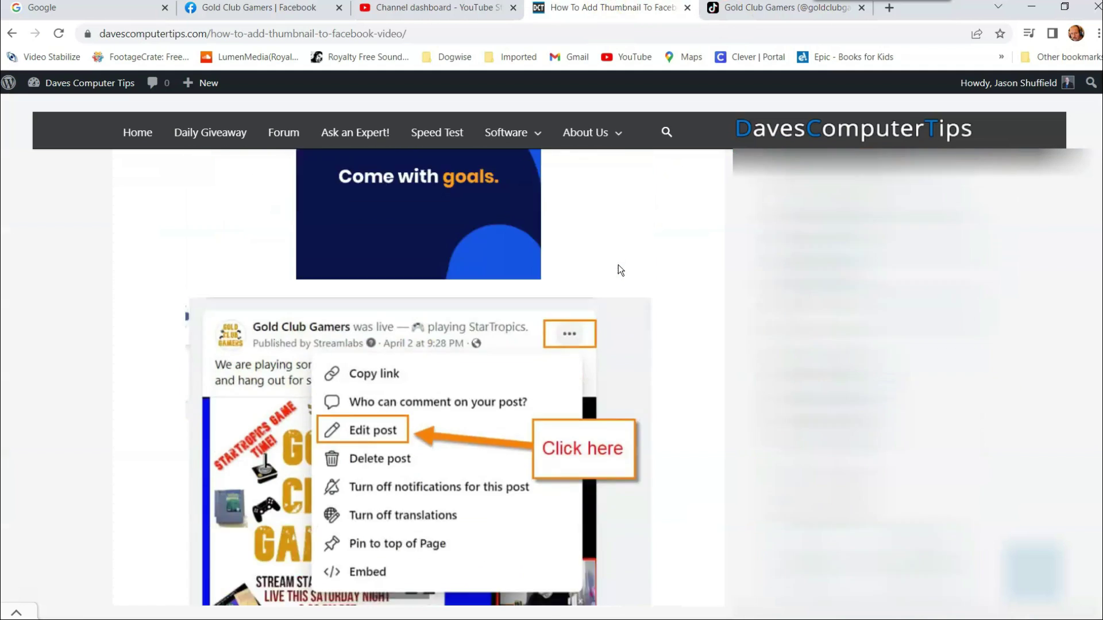